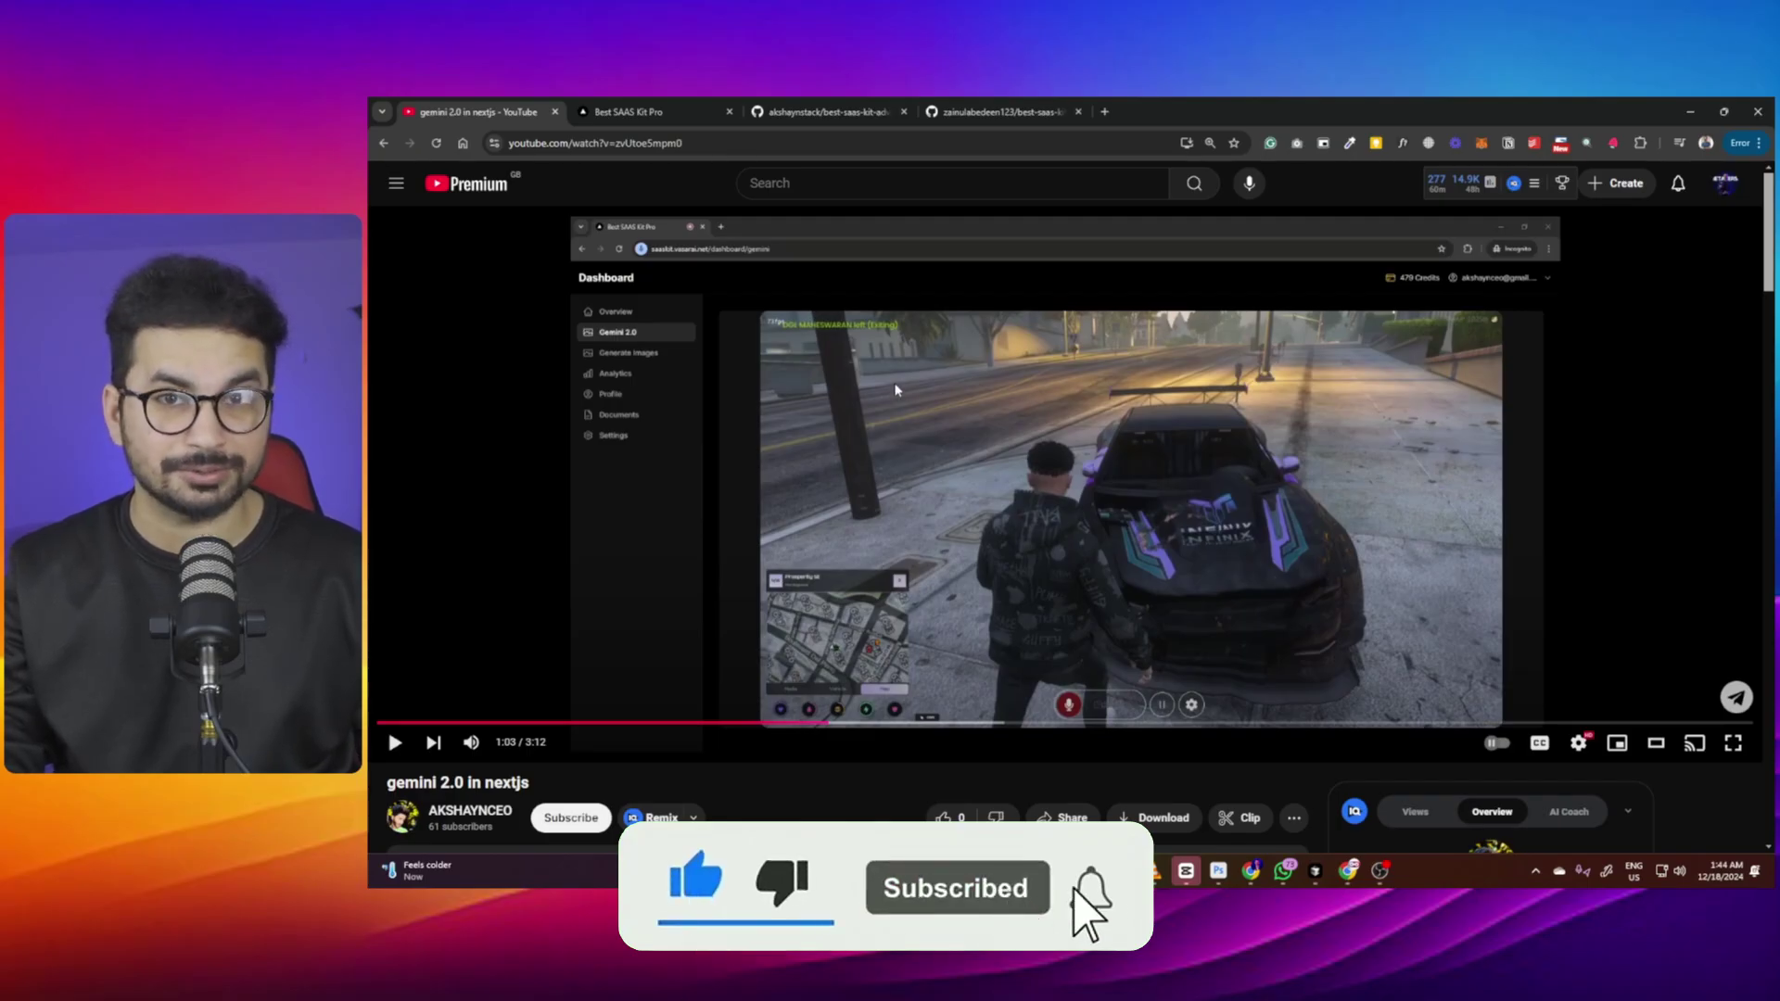
Switch from the Gemini video to the Best SAAS Kit landing page's launch announcement section
left_click(686, 112)
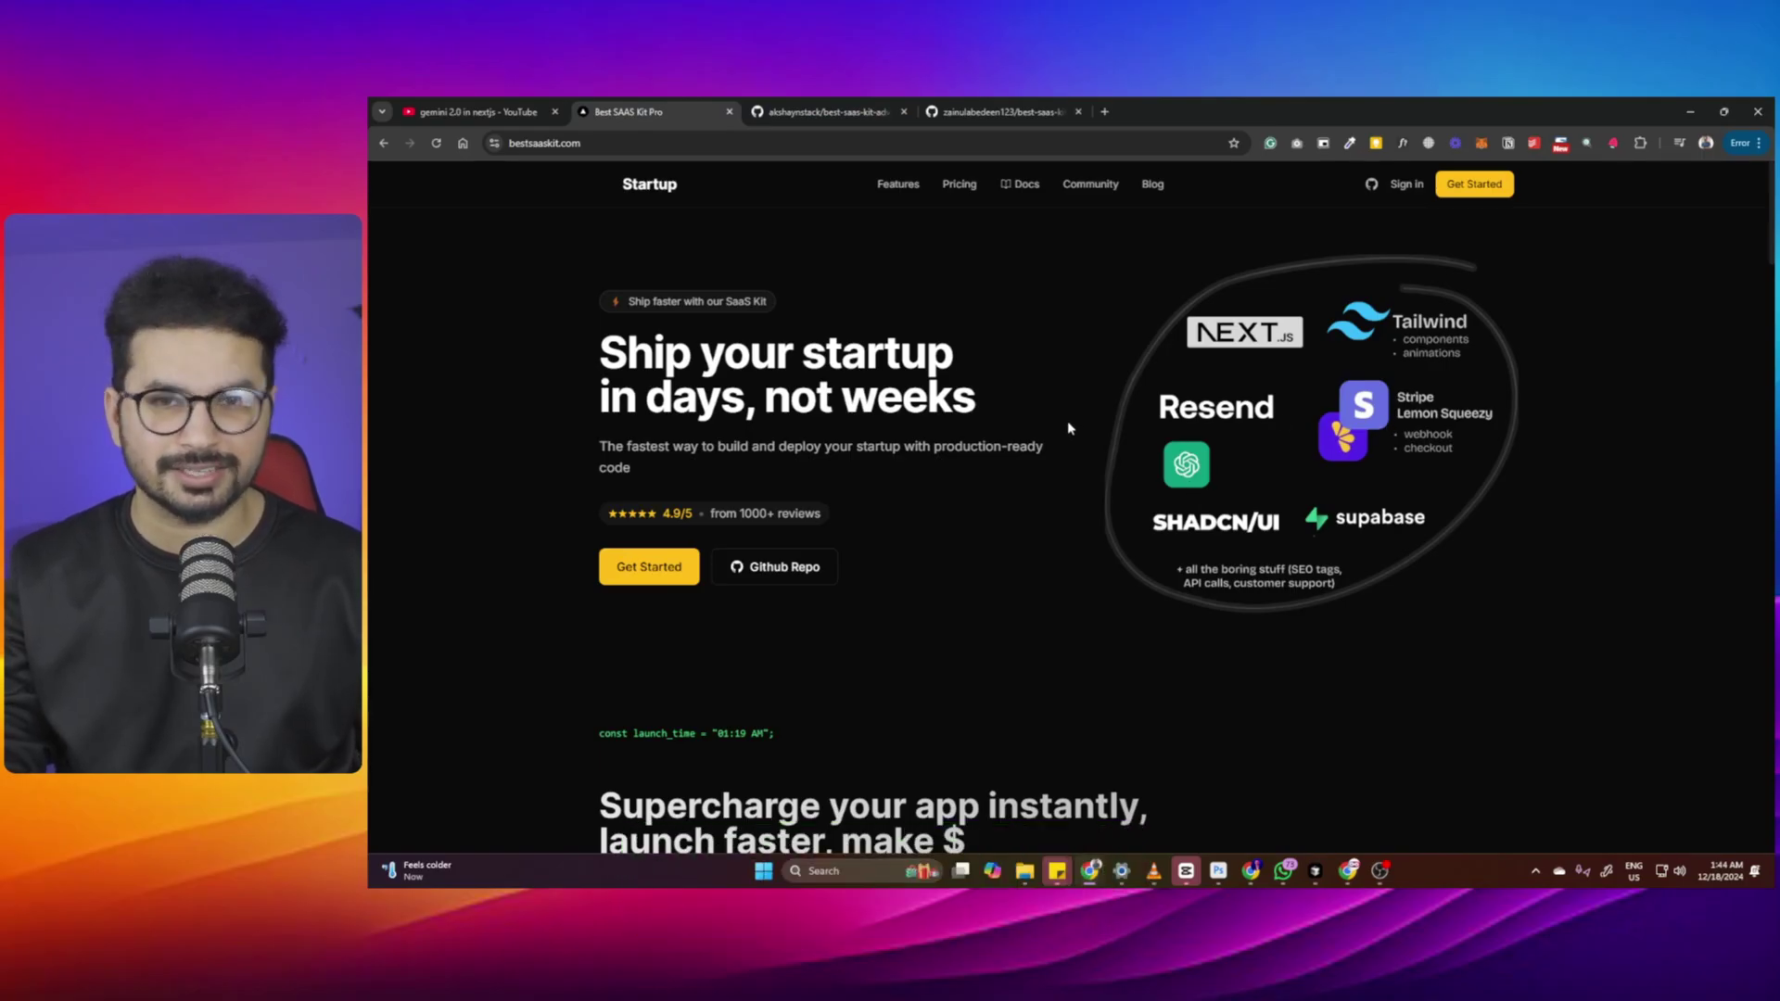
scroll(1064, 570, "down", 2)
scroll(1067, 577, "down", 5)
scroll(1067, 576, "down", 5)
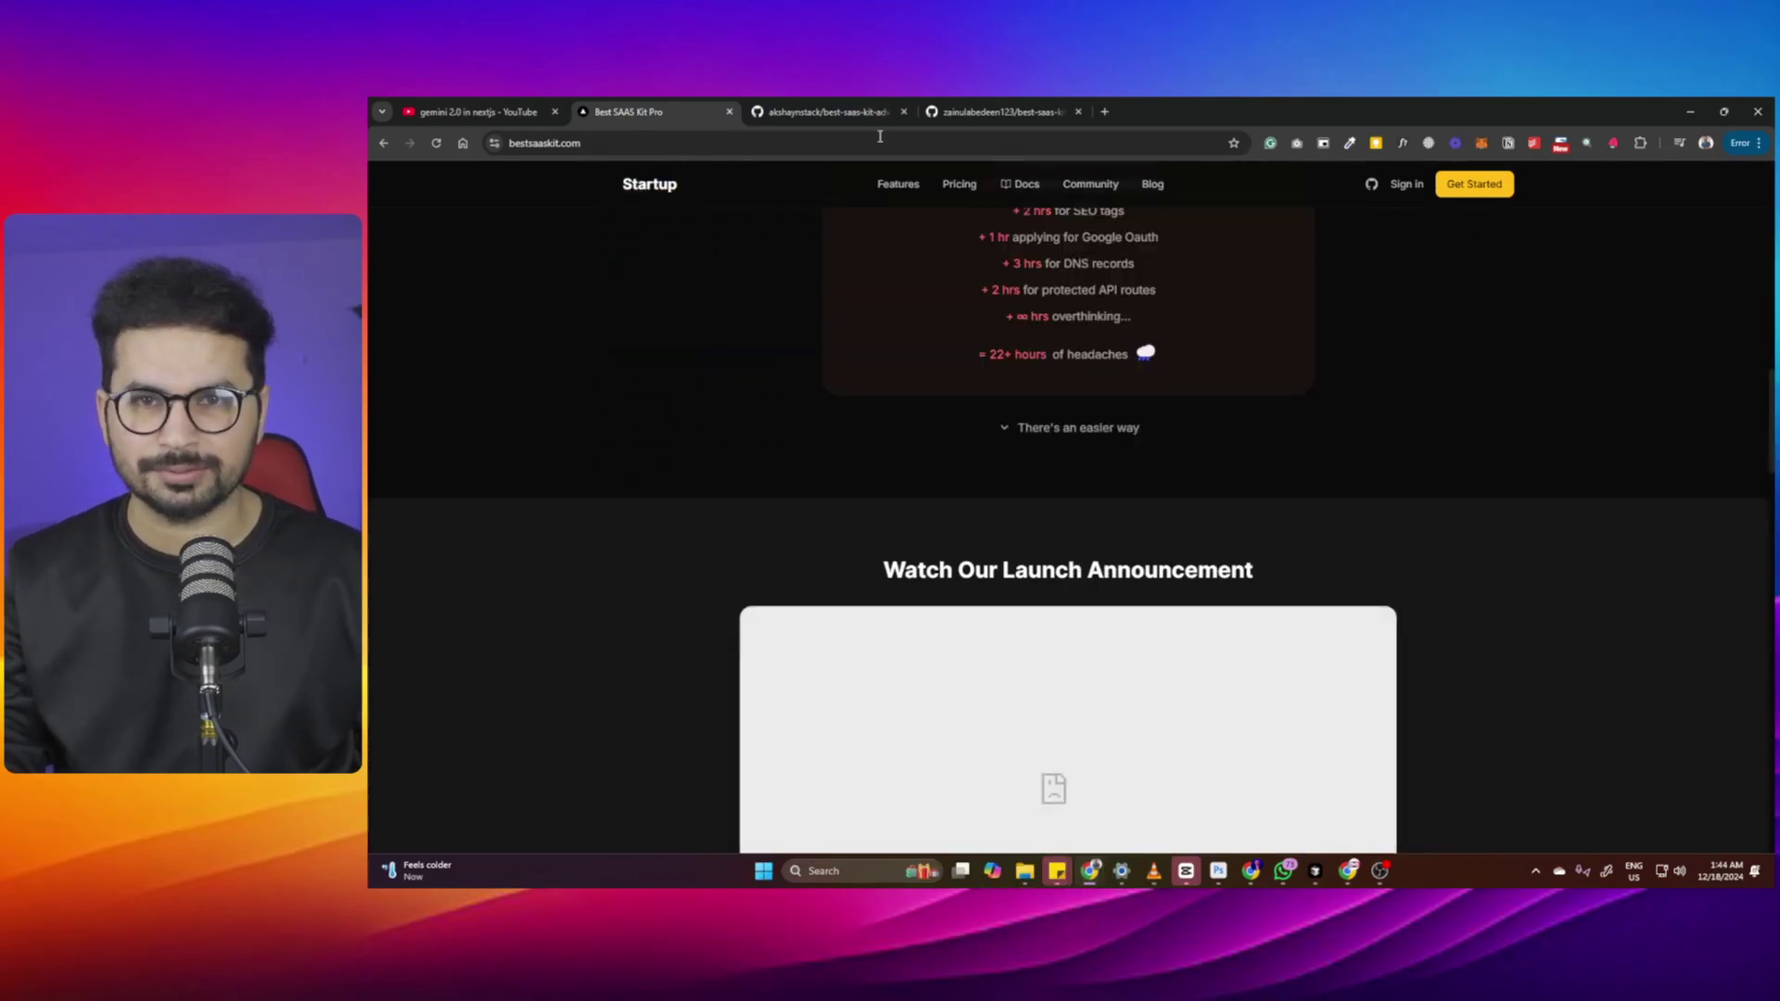
Highlight the best-saas-kit repo URL and its App, Supabase, Stripe and Resend README env variables
left_click(1041, 112)
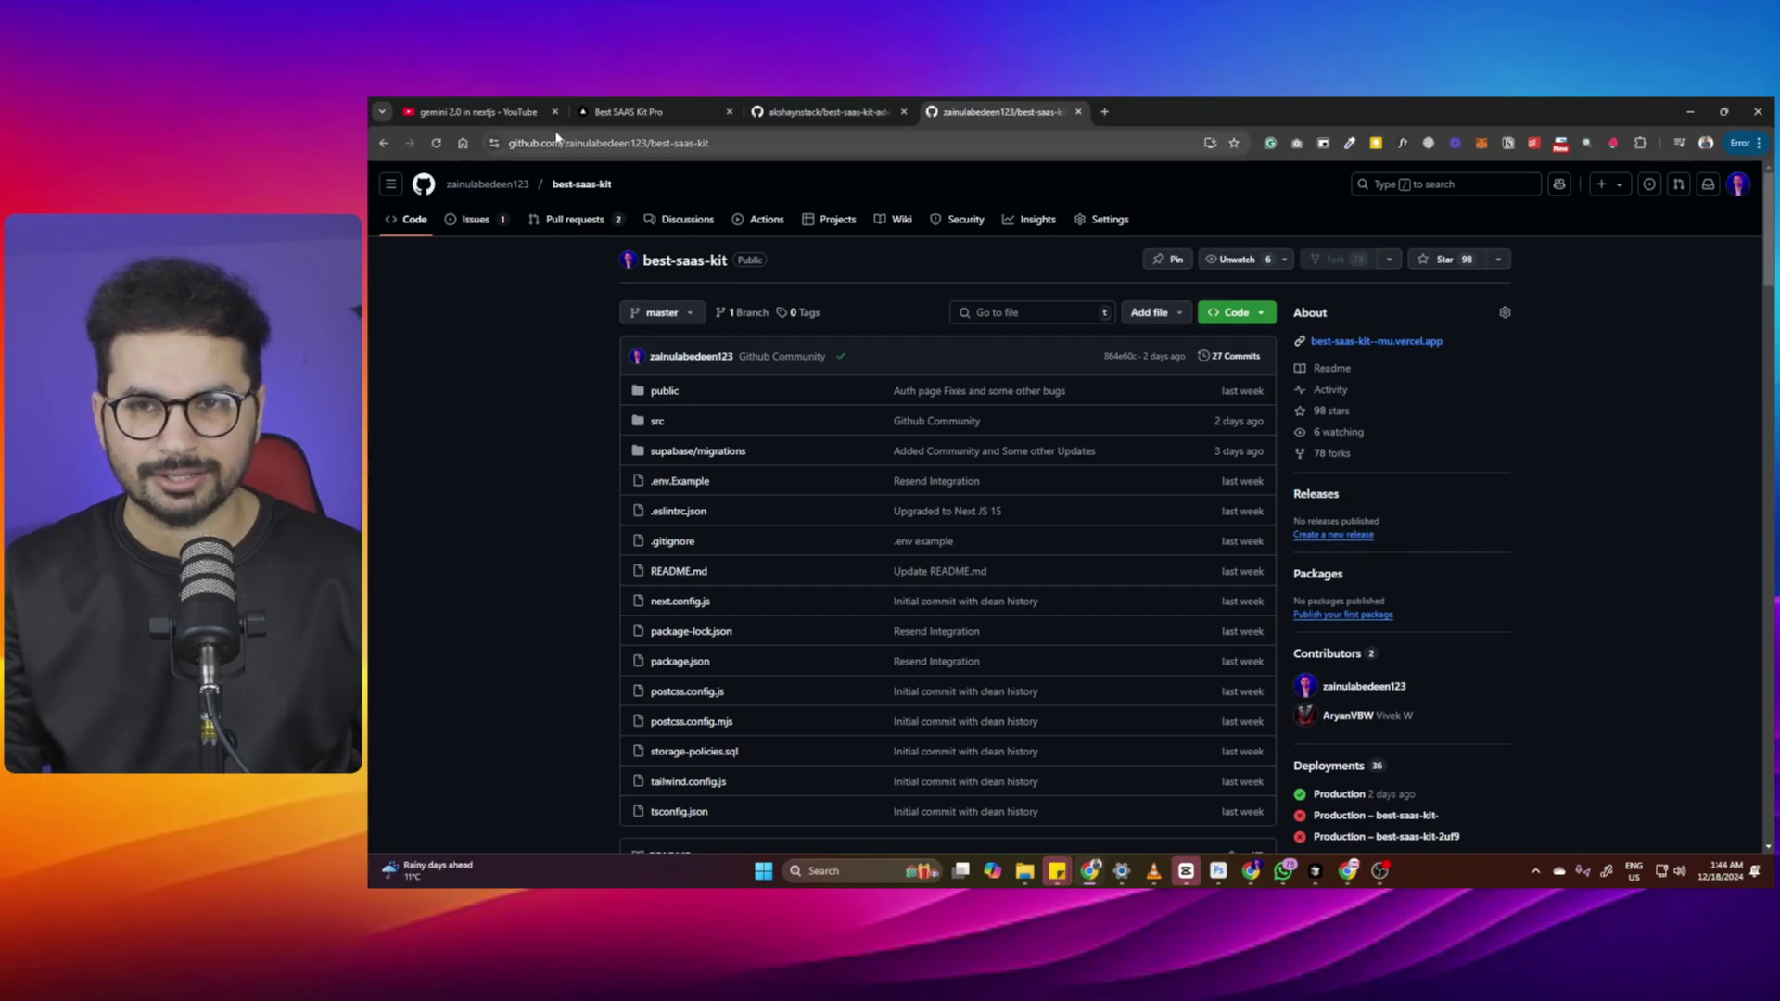
left_click_drag(513, 142, 671, 138)
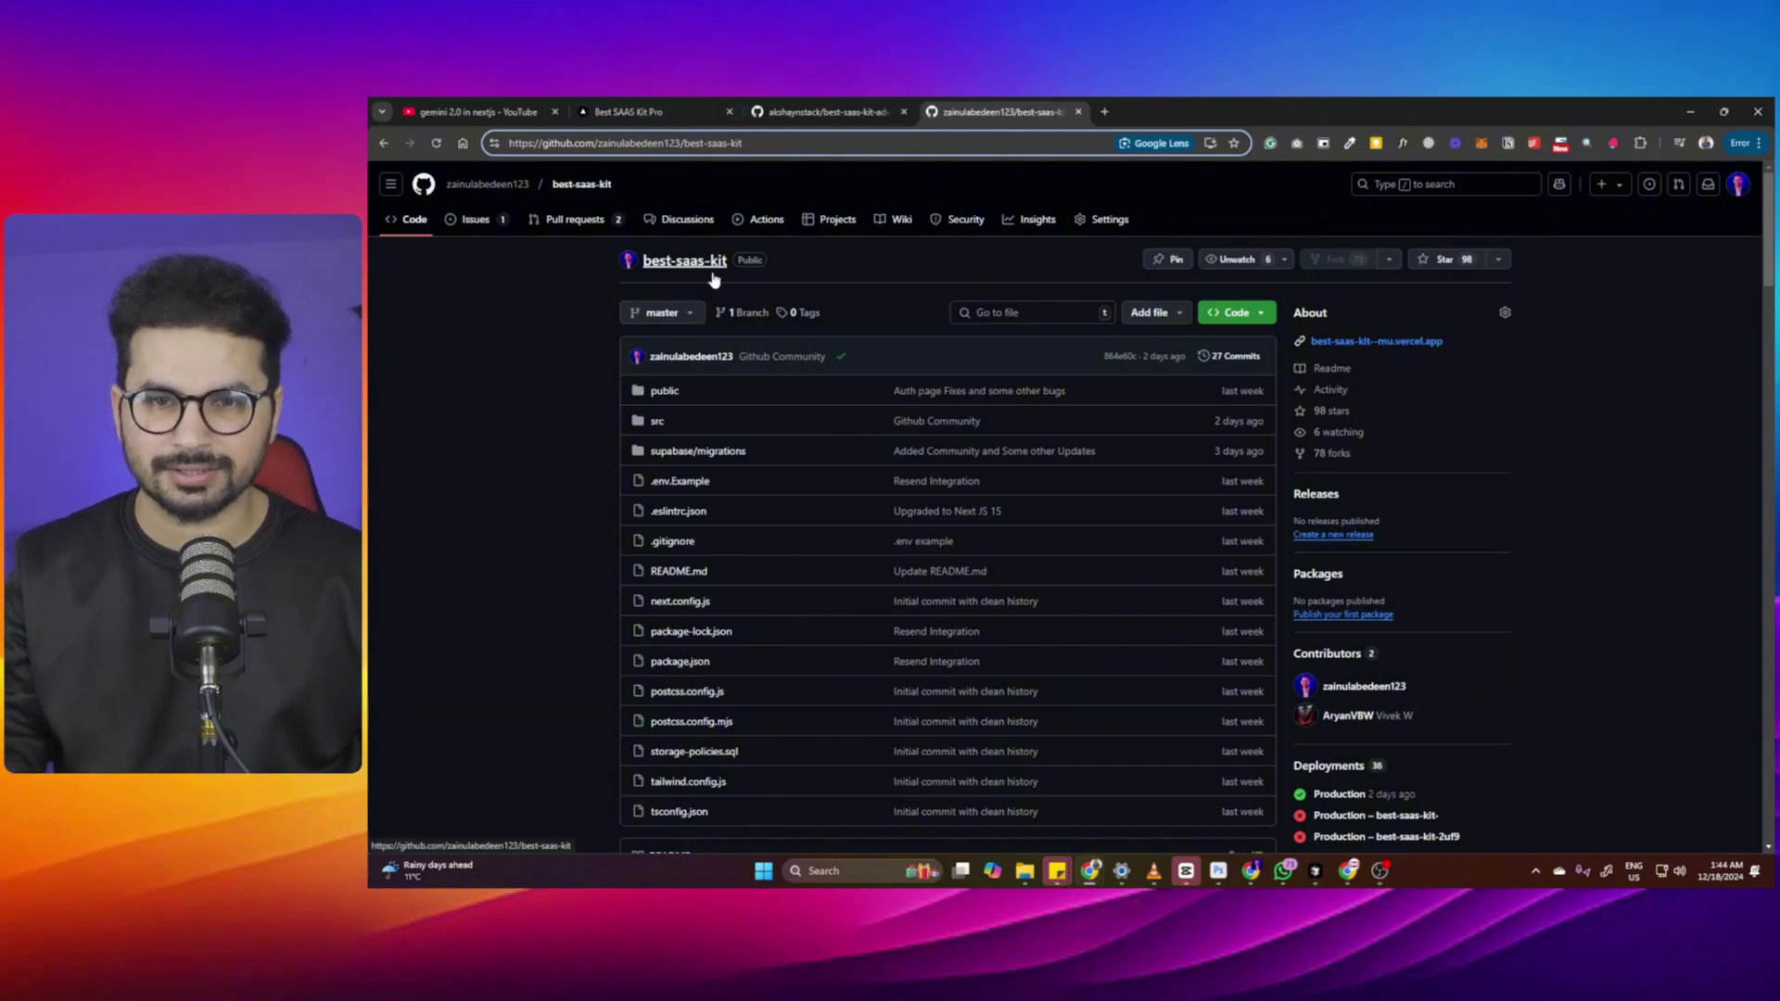
scroll(712, 279, "down", 3)
scroll(724, 307, "down", 3)
scroll(738, 333, "down", 5)
scroll(759, 367, "down", 1)
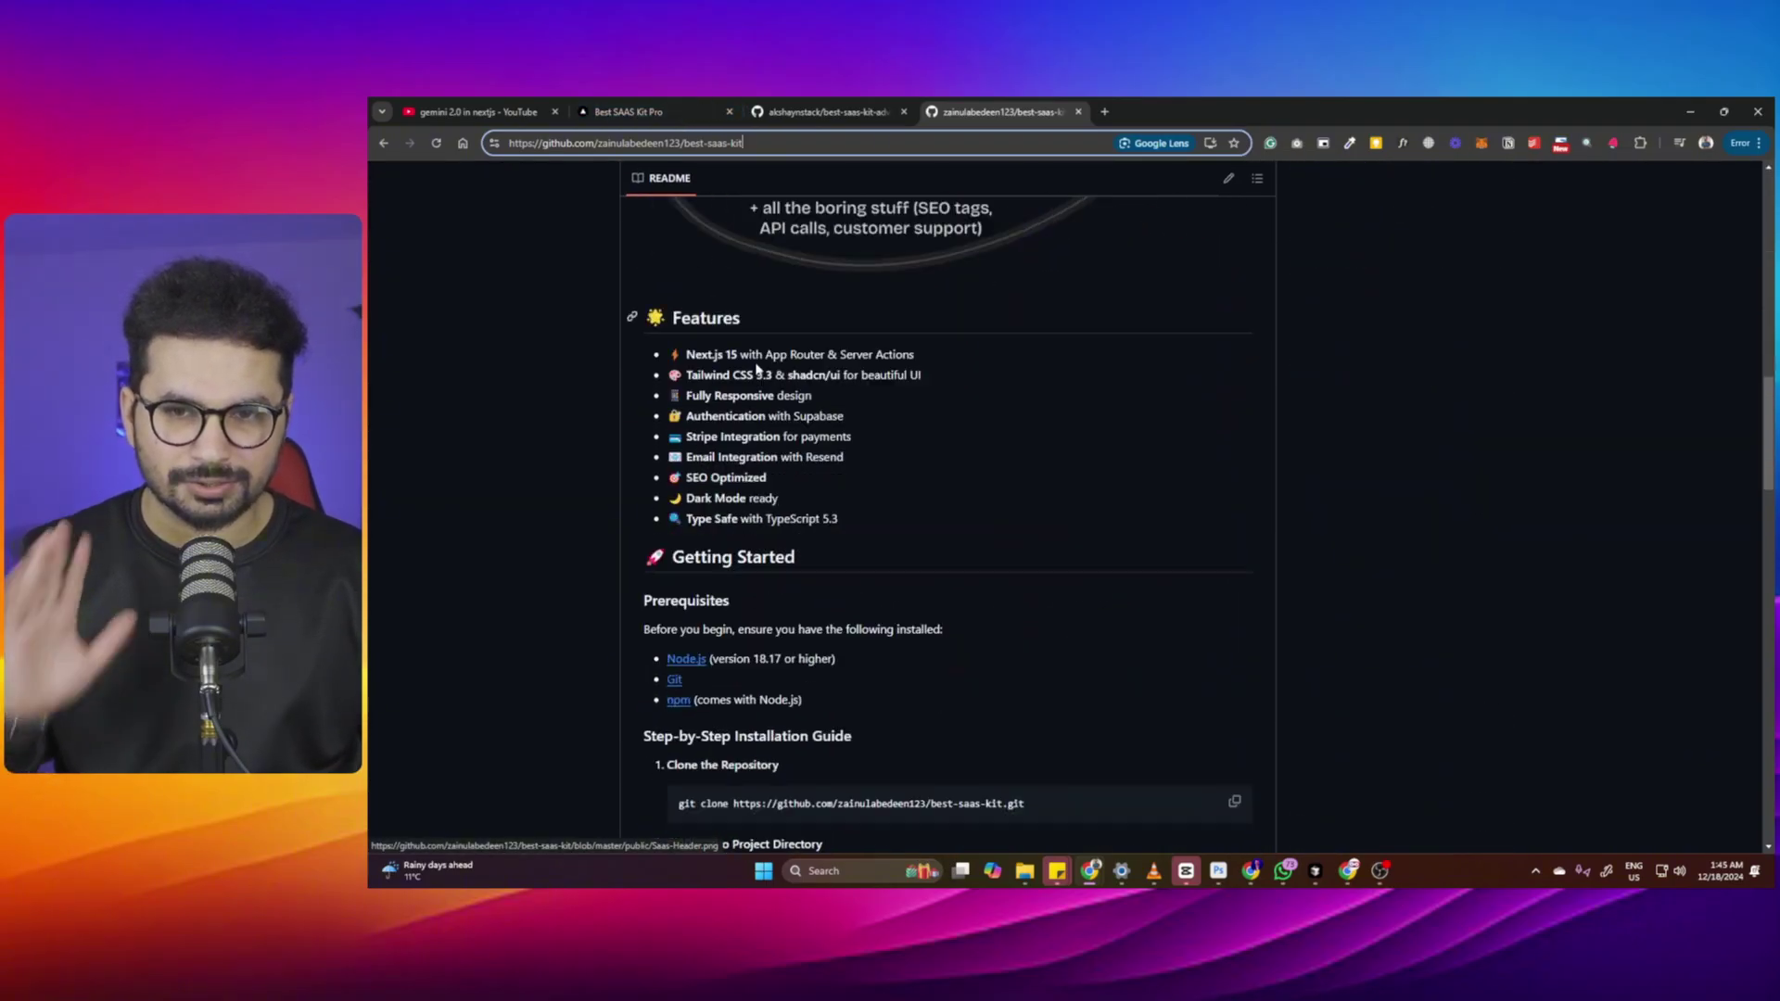
scroll(780, 358, "down", 3)
scroll(821, 351, "down", 2)
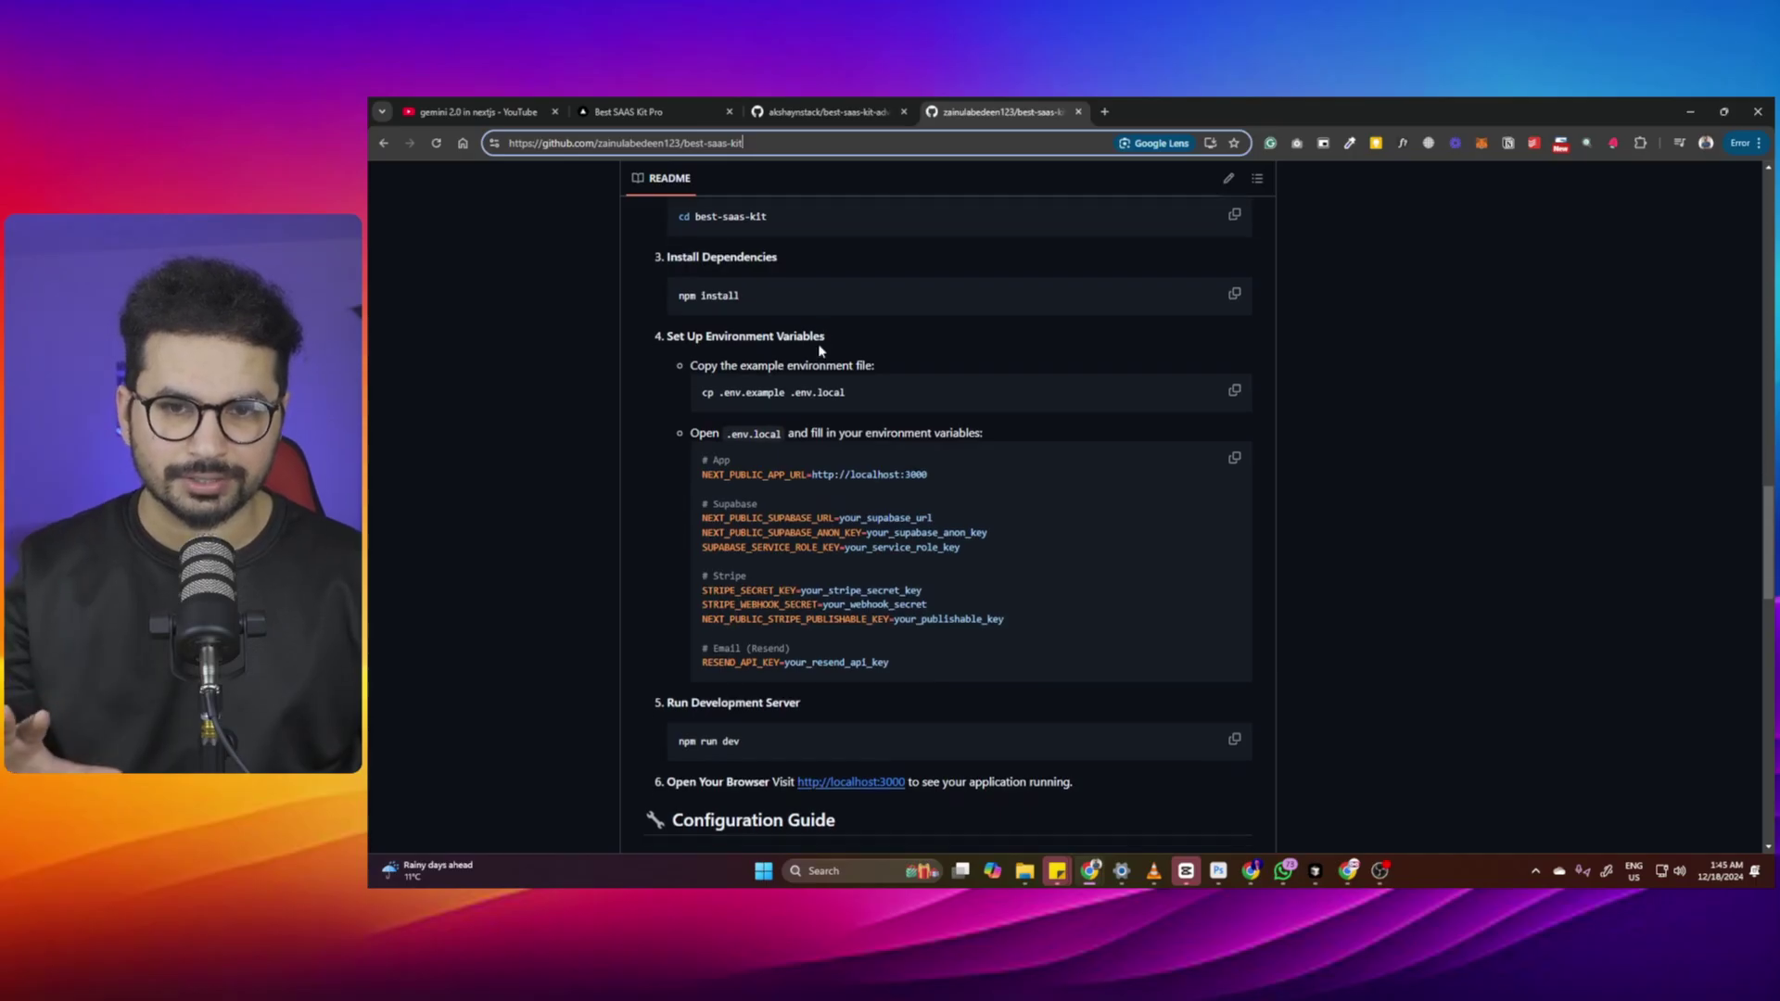
scroll(820, 351, "down", 2)
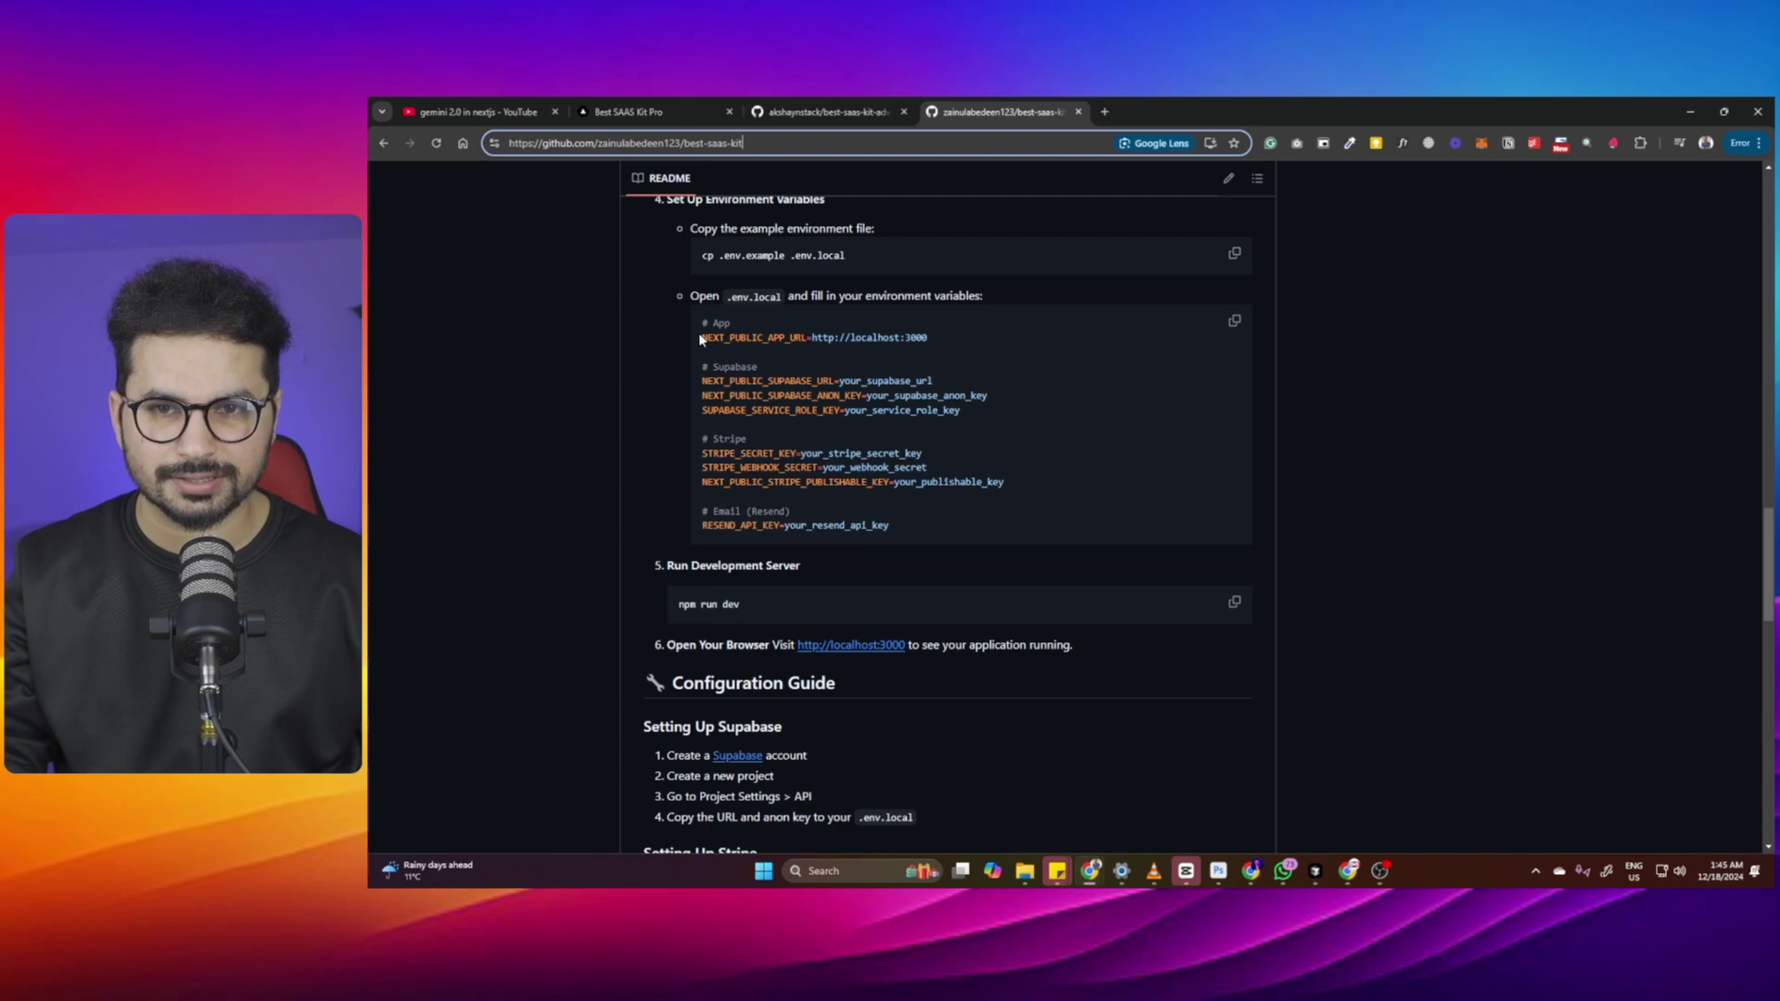
left_click_drag(702, 336, 725, 336)
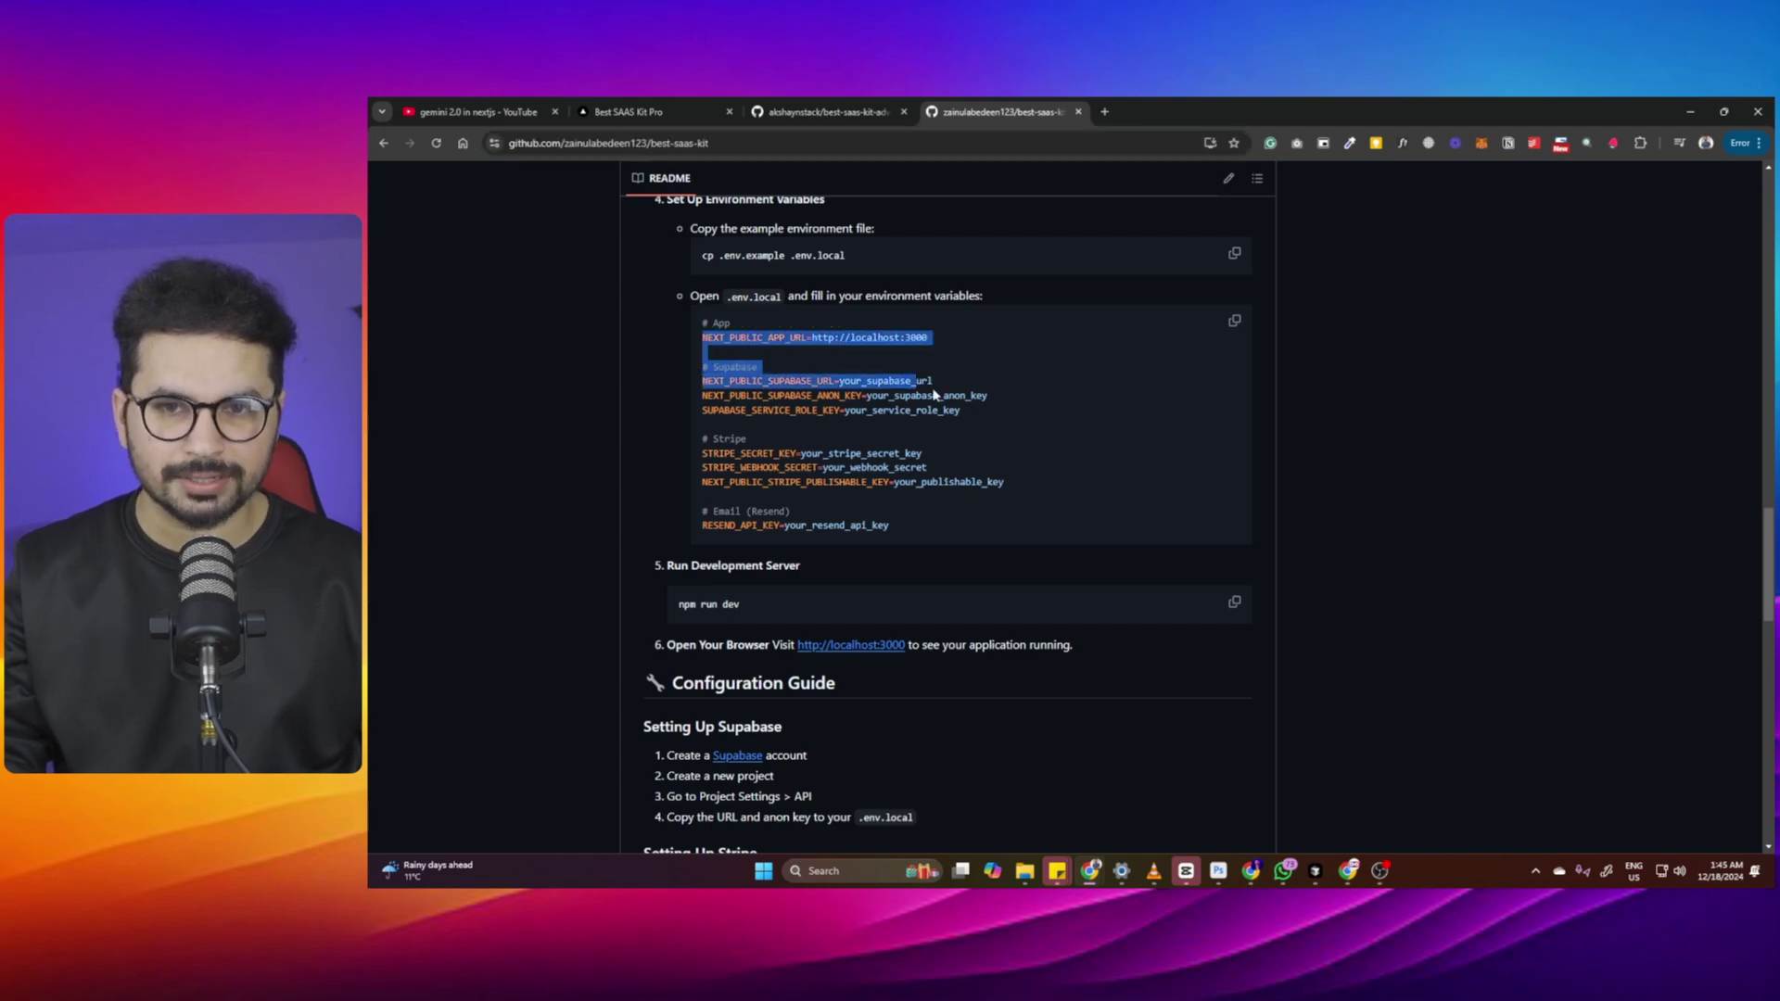
left_click_drag(1004, 410, 996, 433)
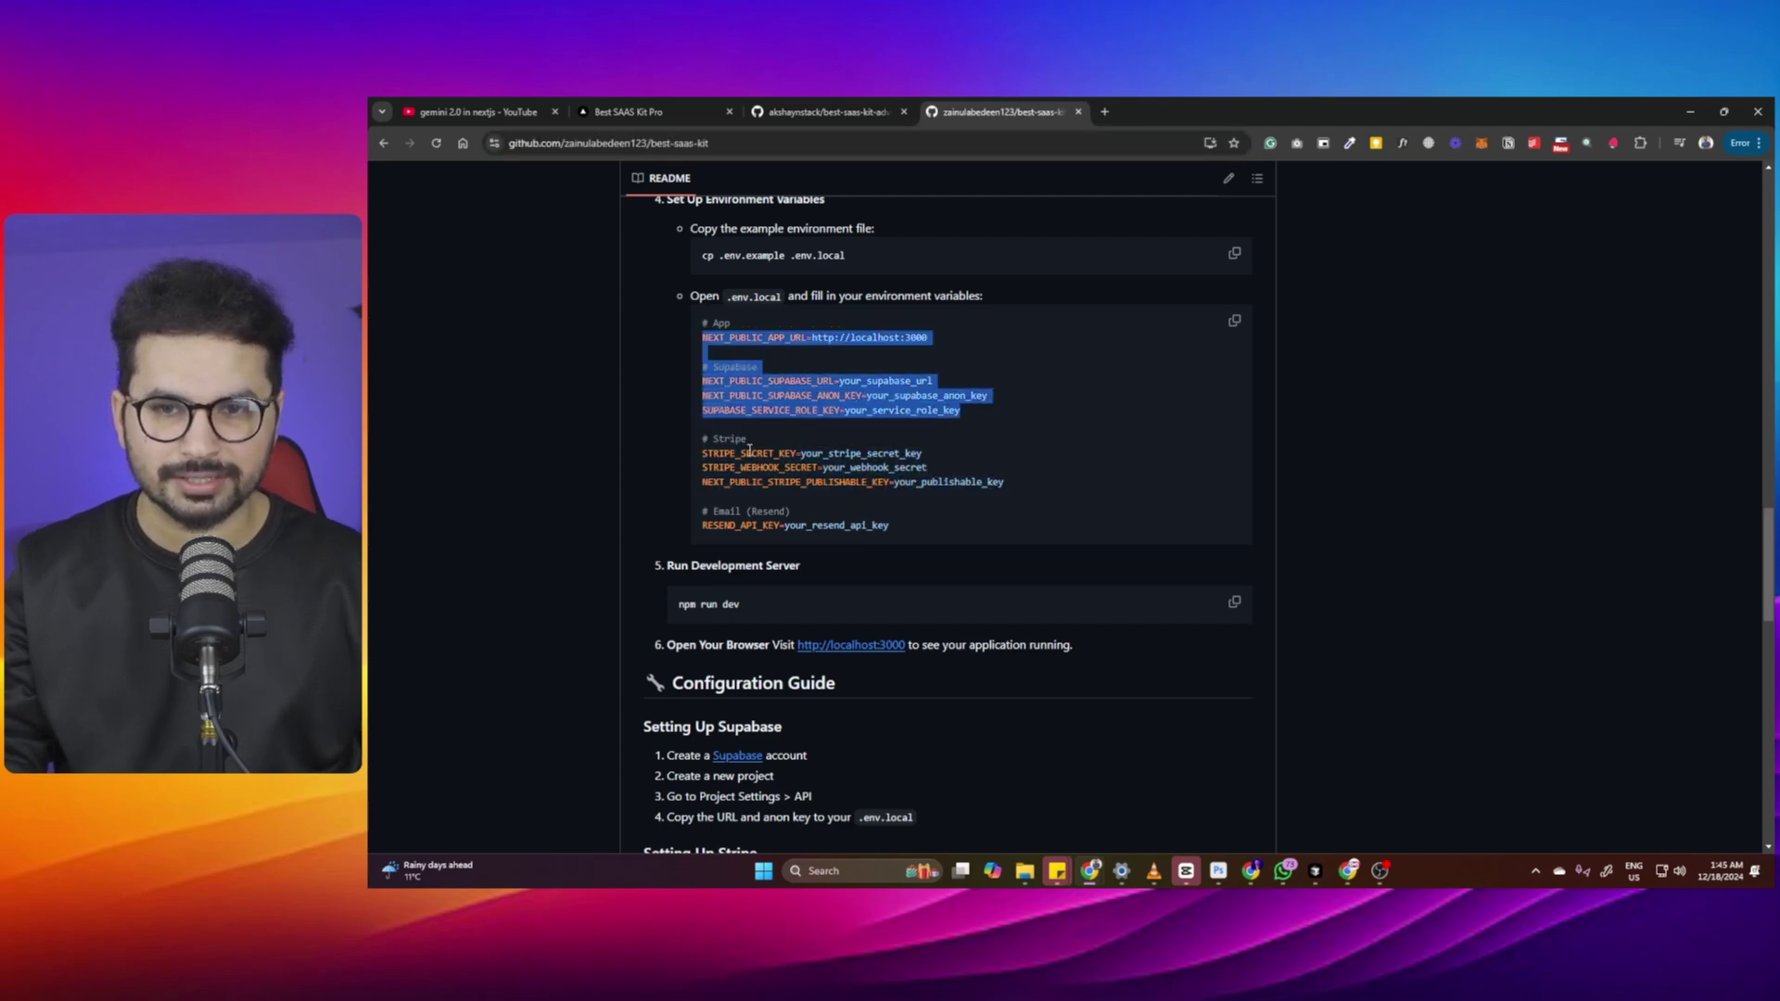
left_click_drag(704, 436, 1004, 482)
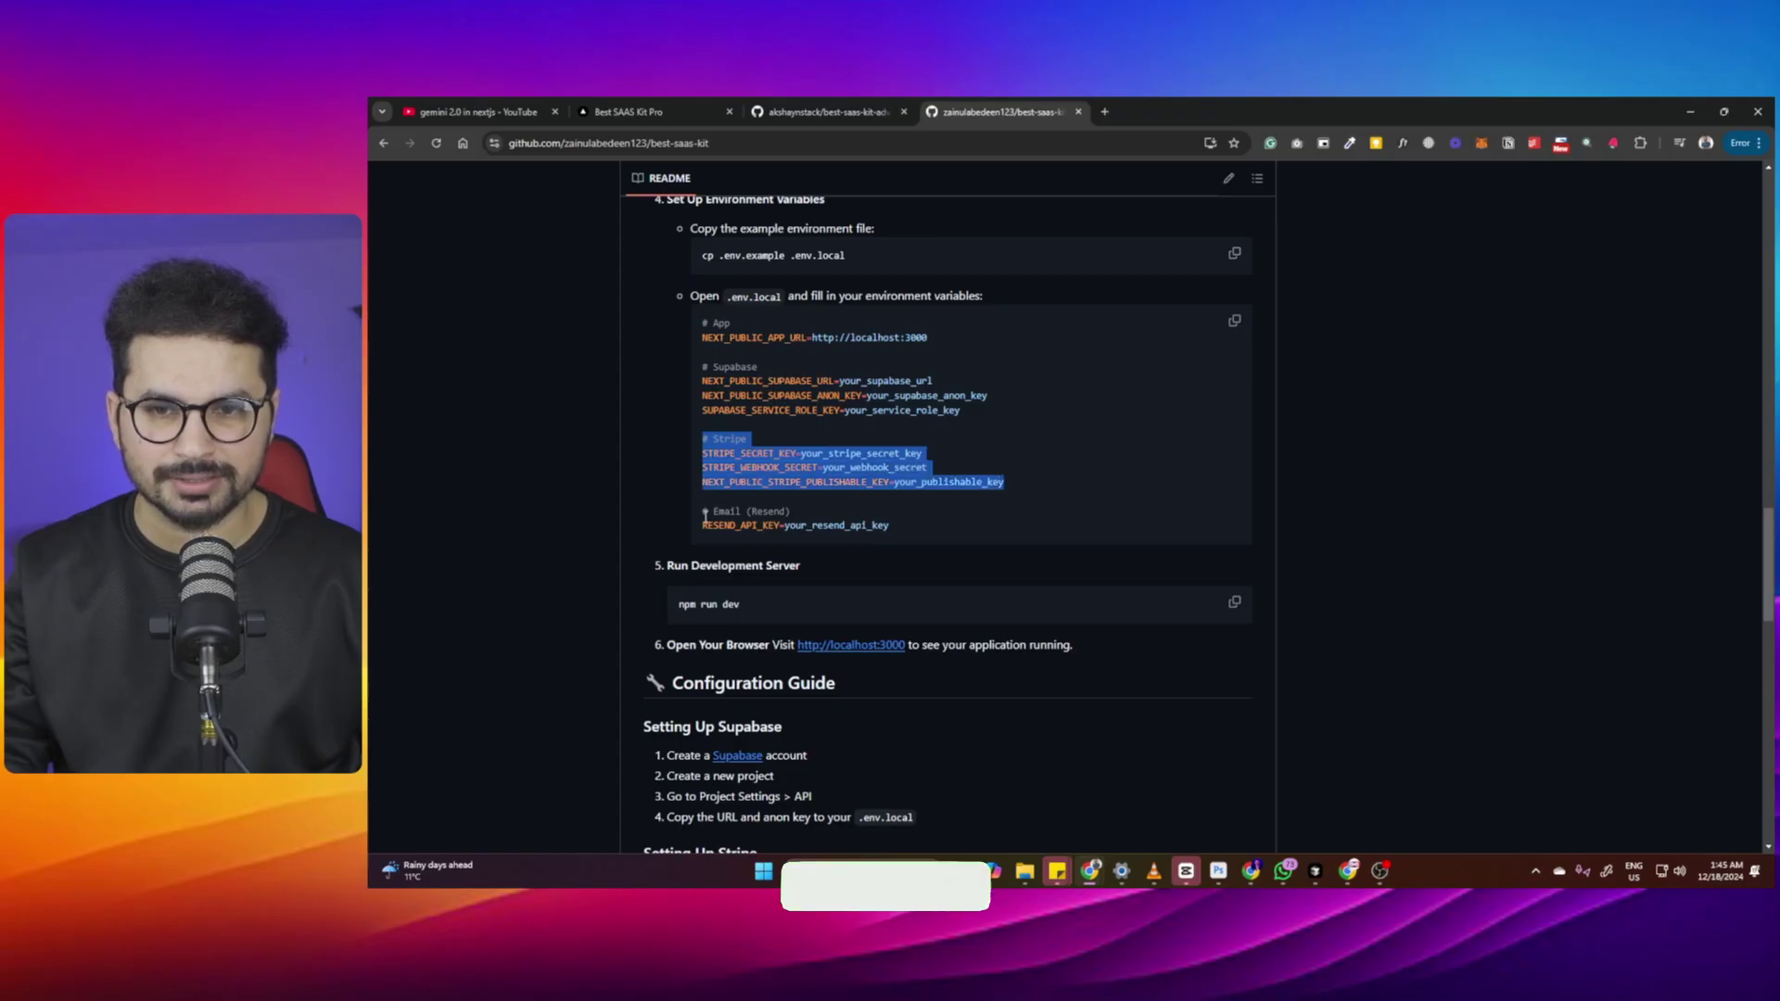
left_click_drag(701, 512, 790, 512)
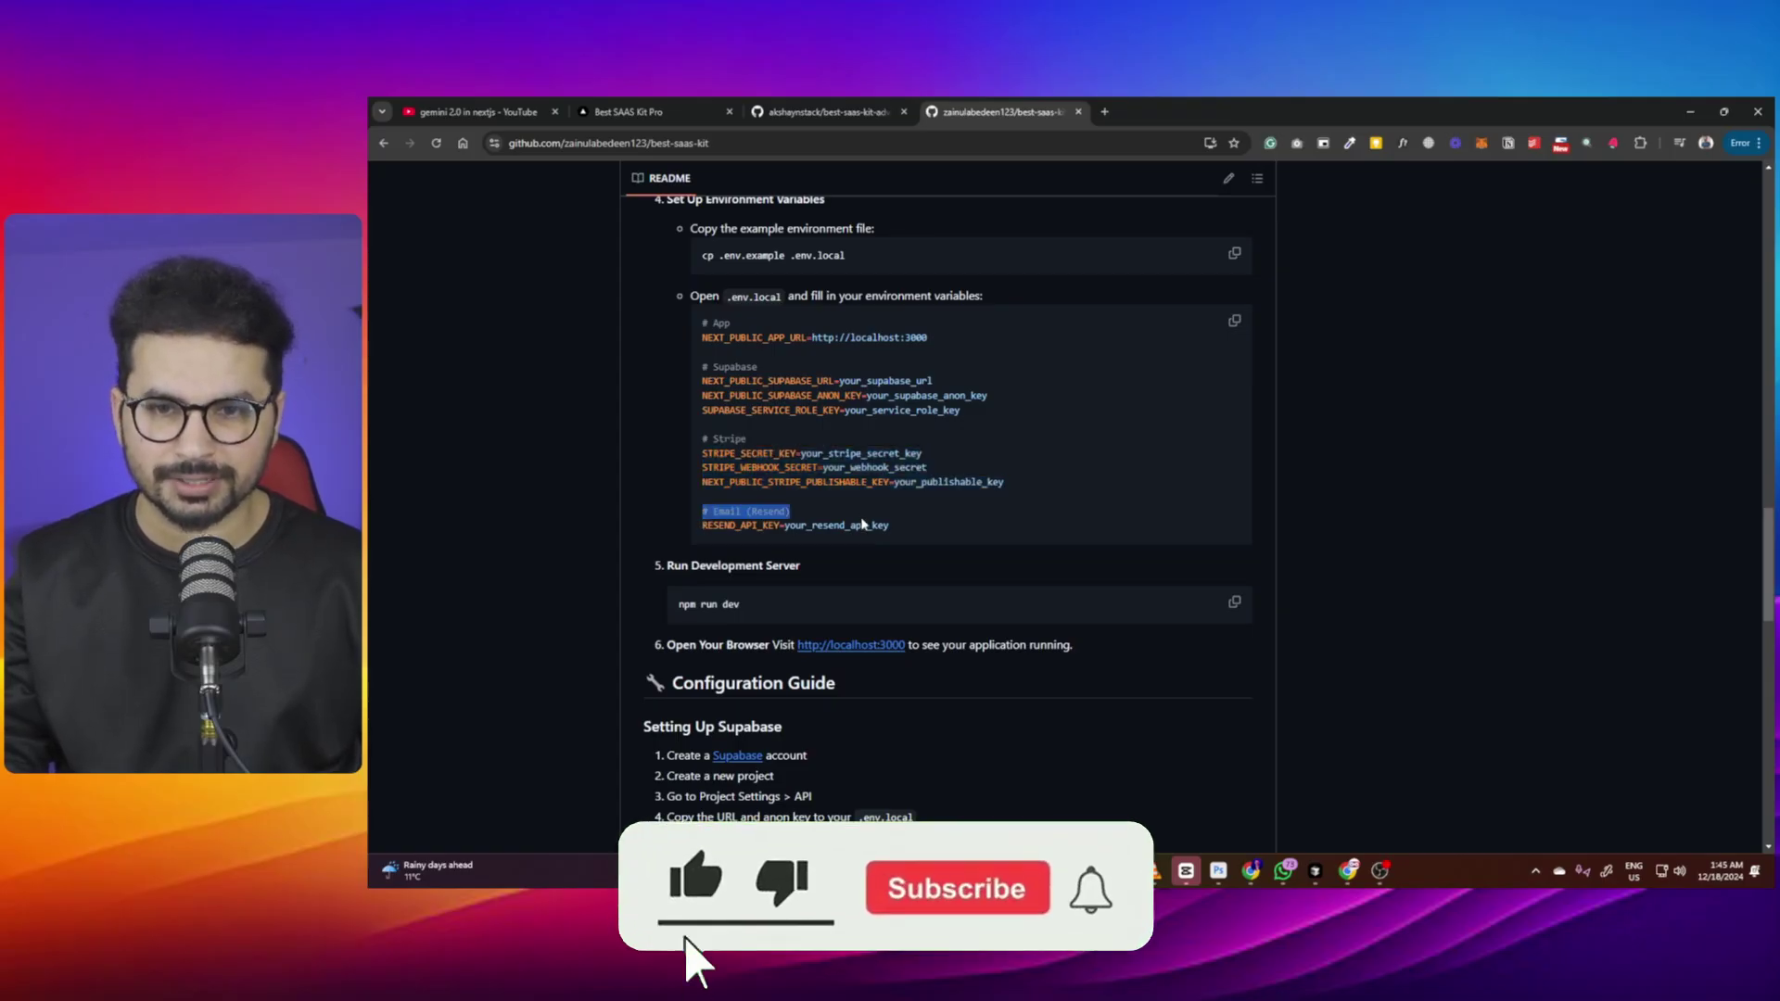
double_click(833, 527)
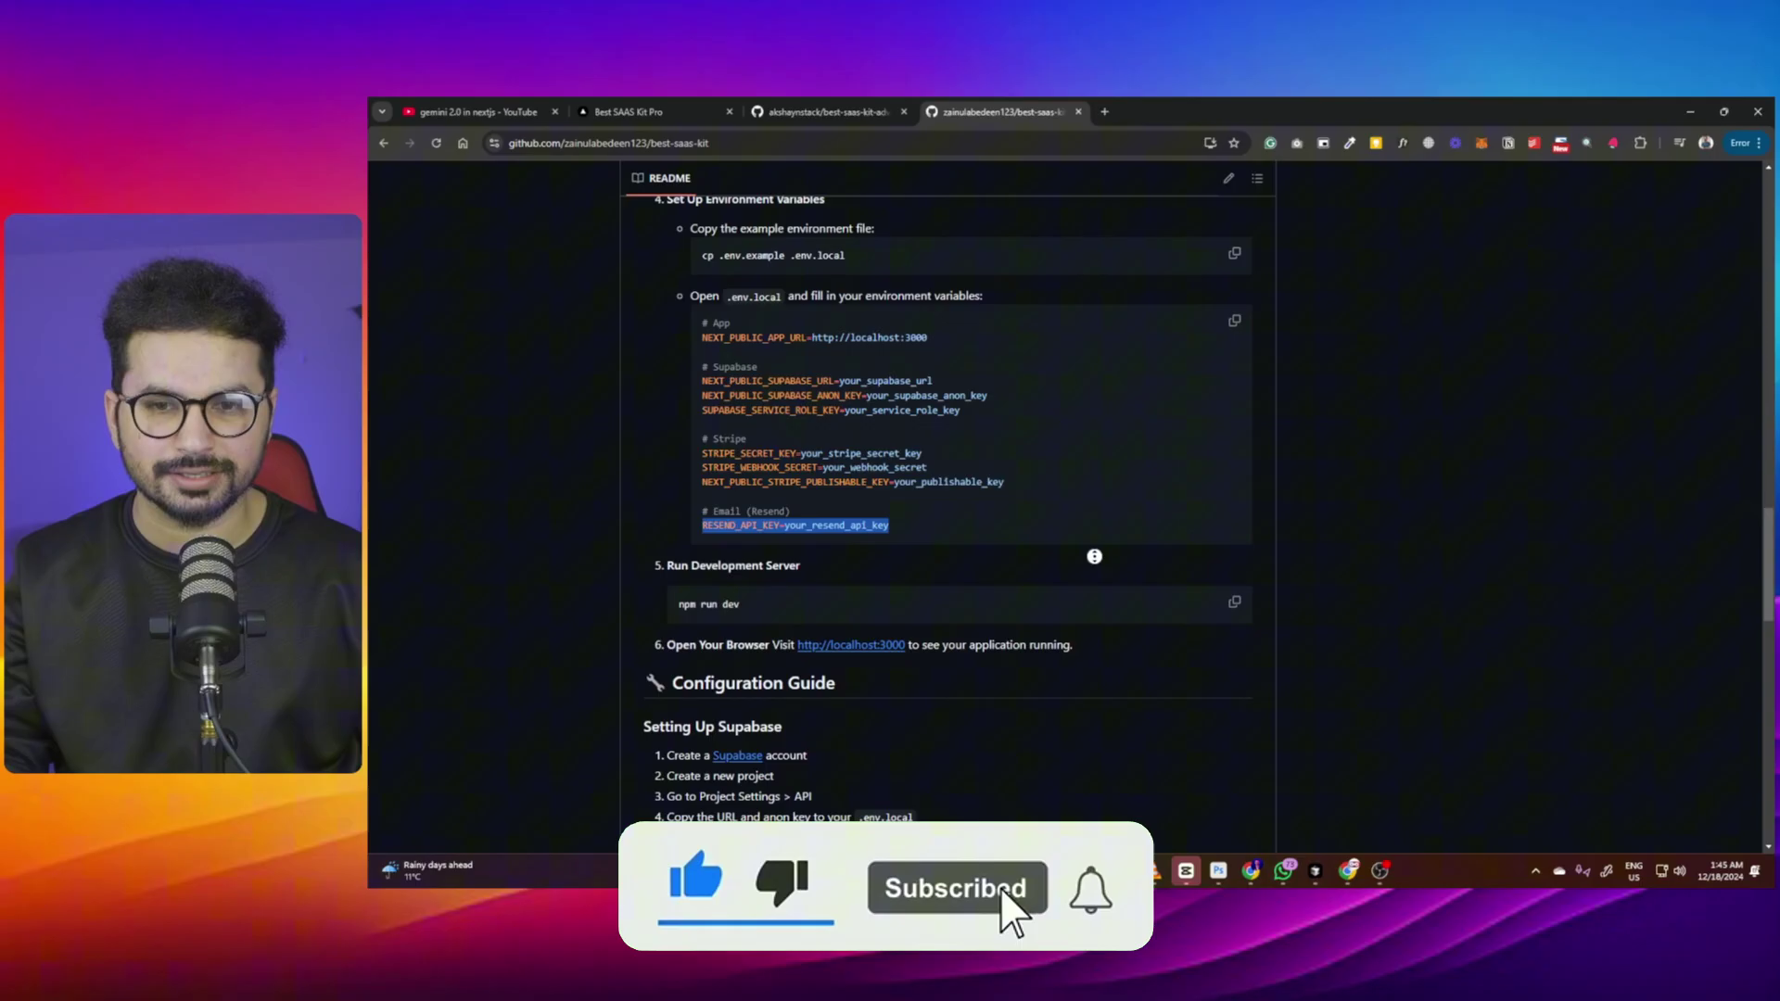
left_click(1097, 556)
scroll(1110, 488, "up", 2)
scroll(839, 439, "up", 10)
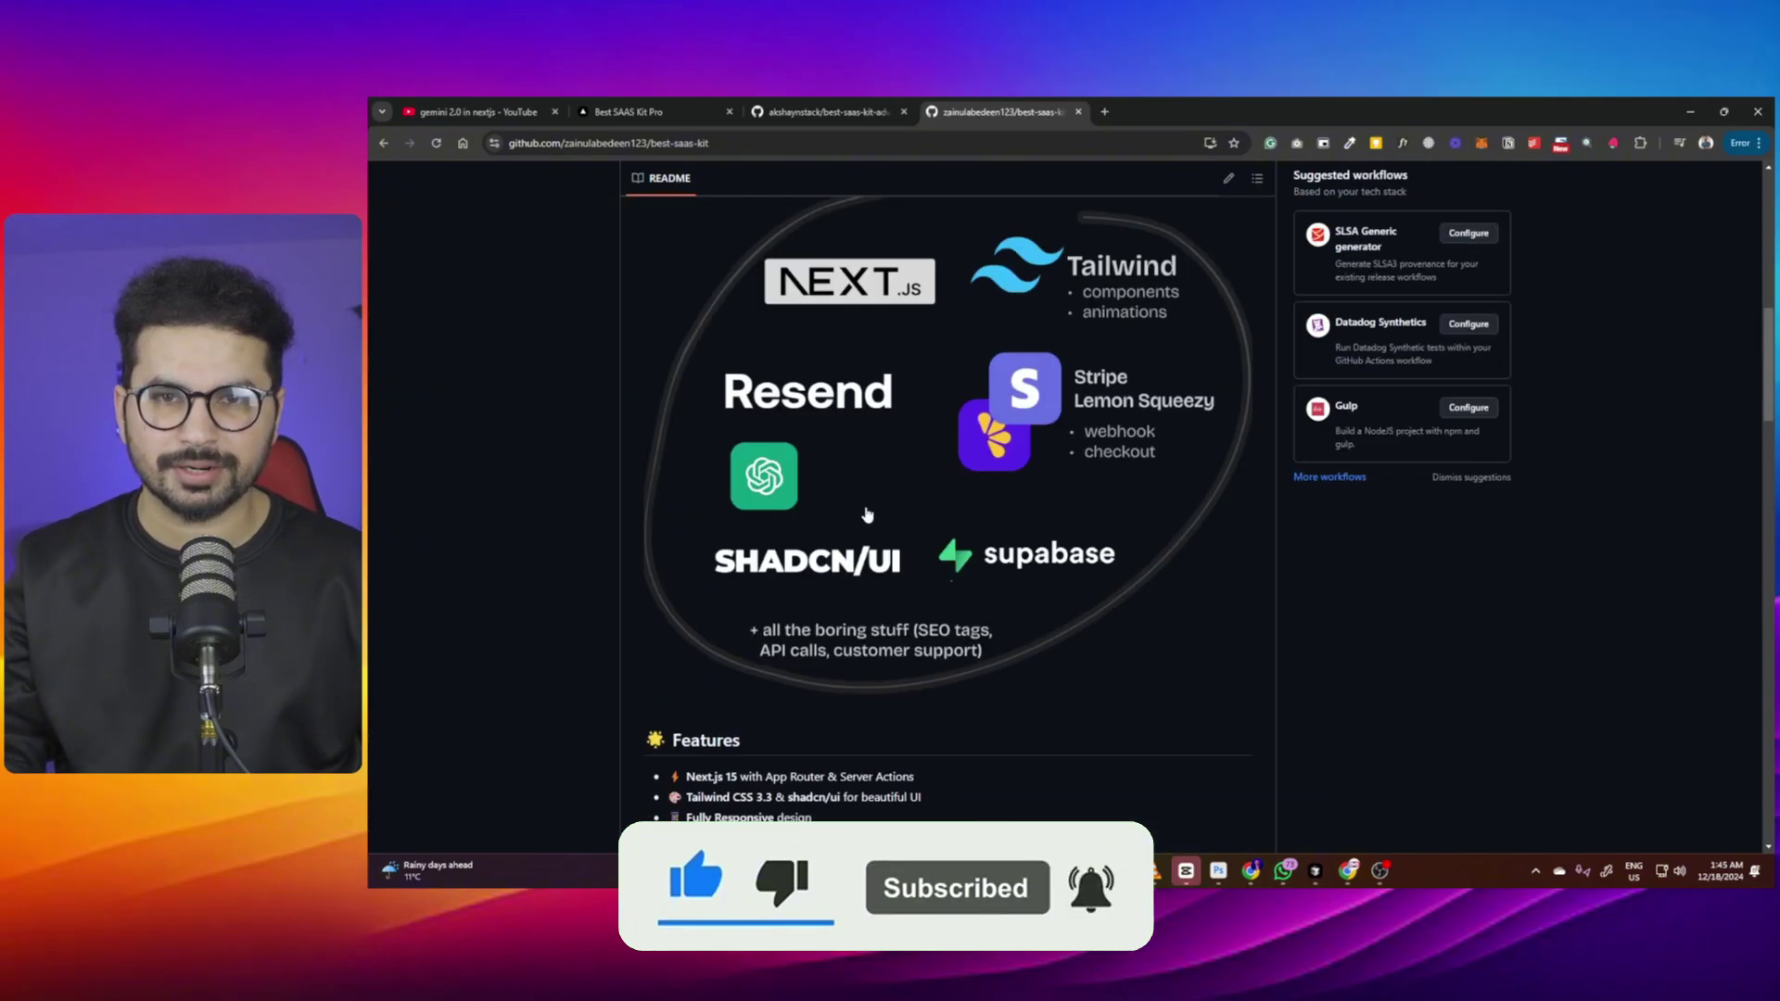
scroll(839, 440, "up", 10)
View the Best SAAS Kit Features and Docs pages, then return to the Gemini 2.0 video
left_click(654, 111)
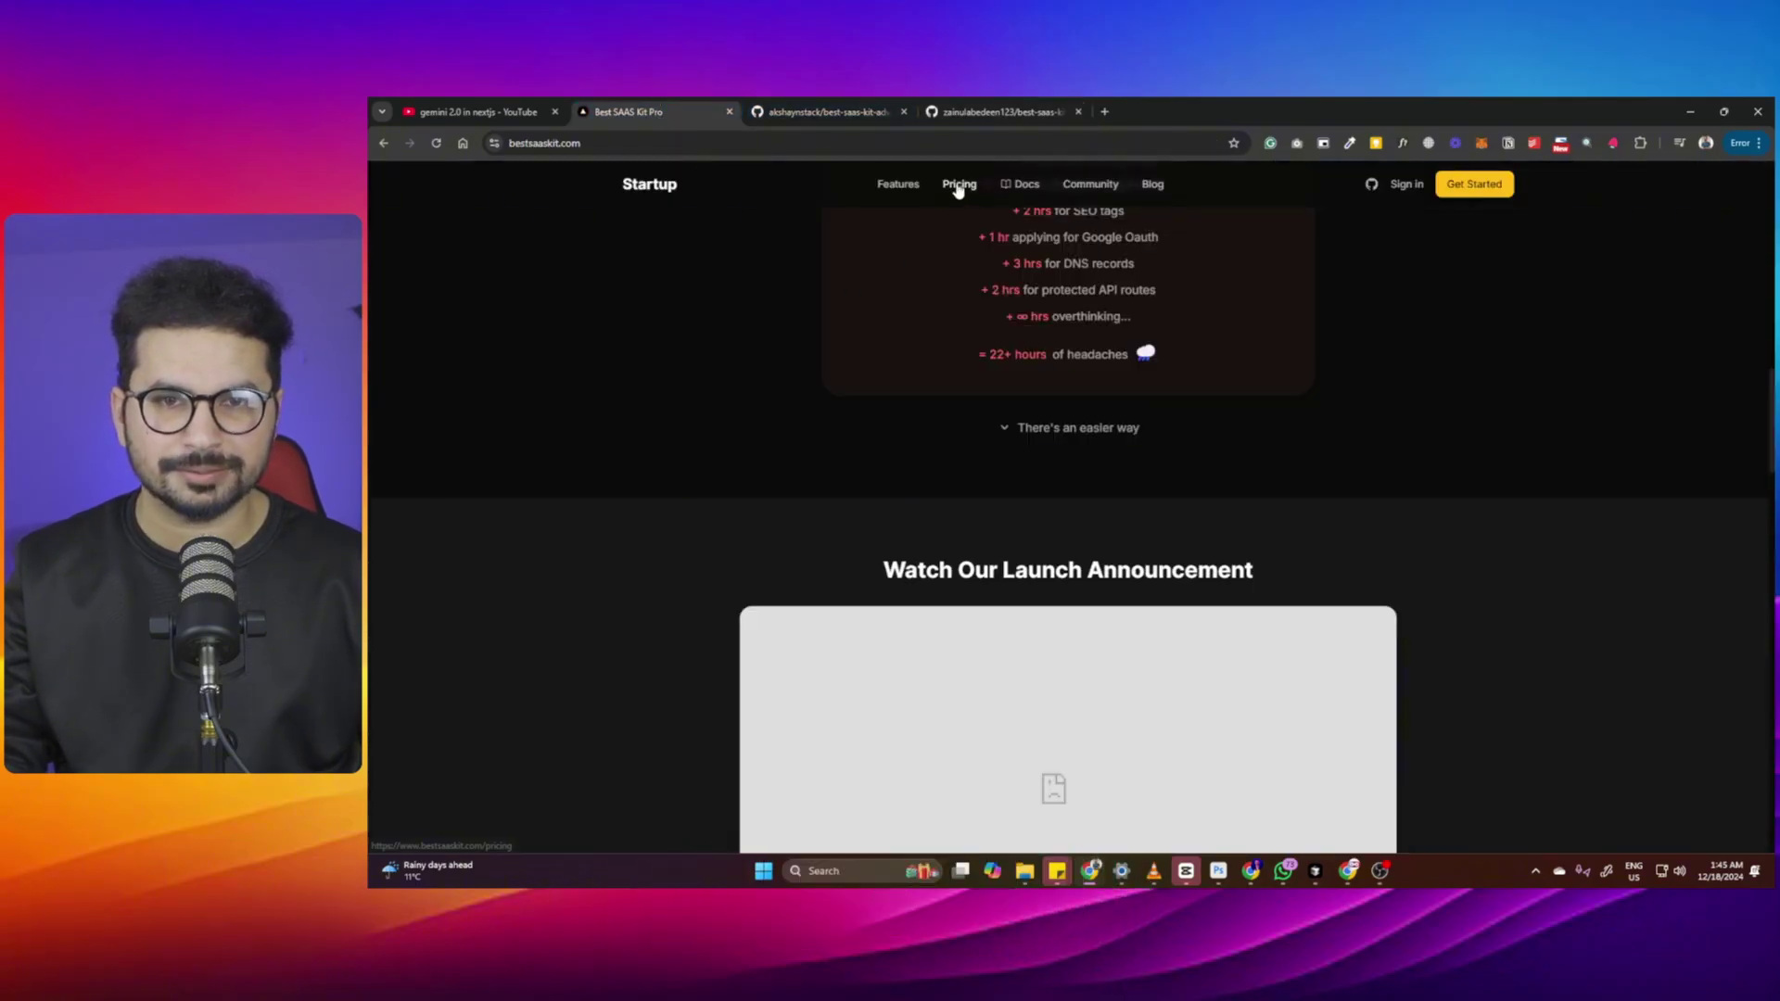
left_click(898, 186)
left_click(1074, 184)
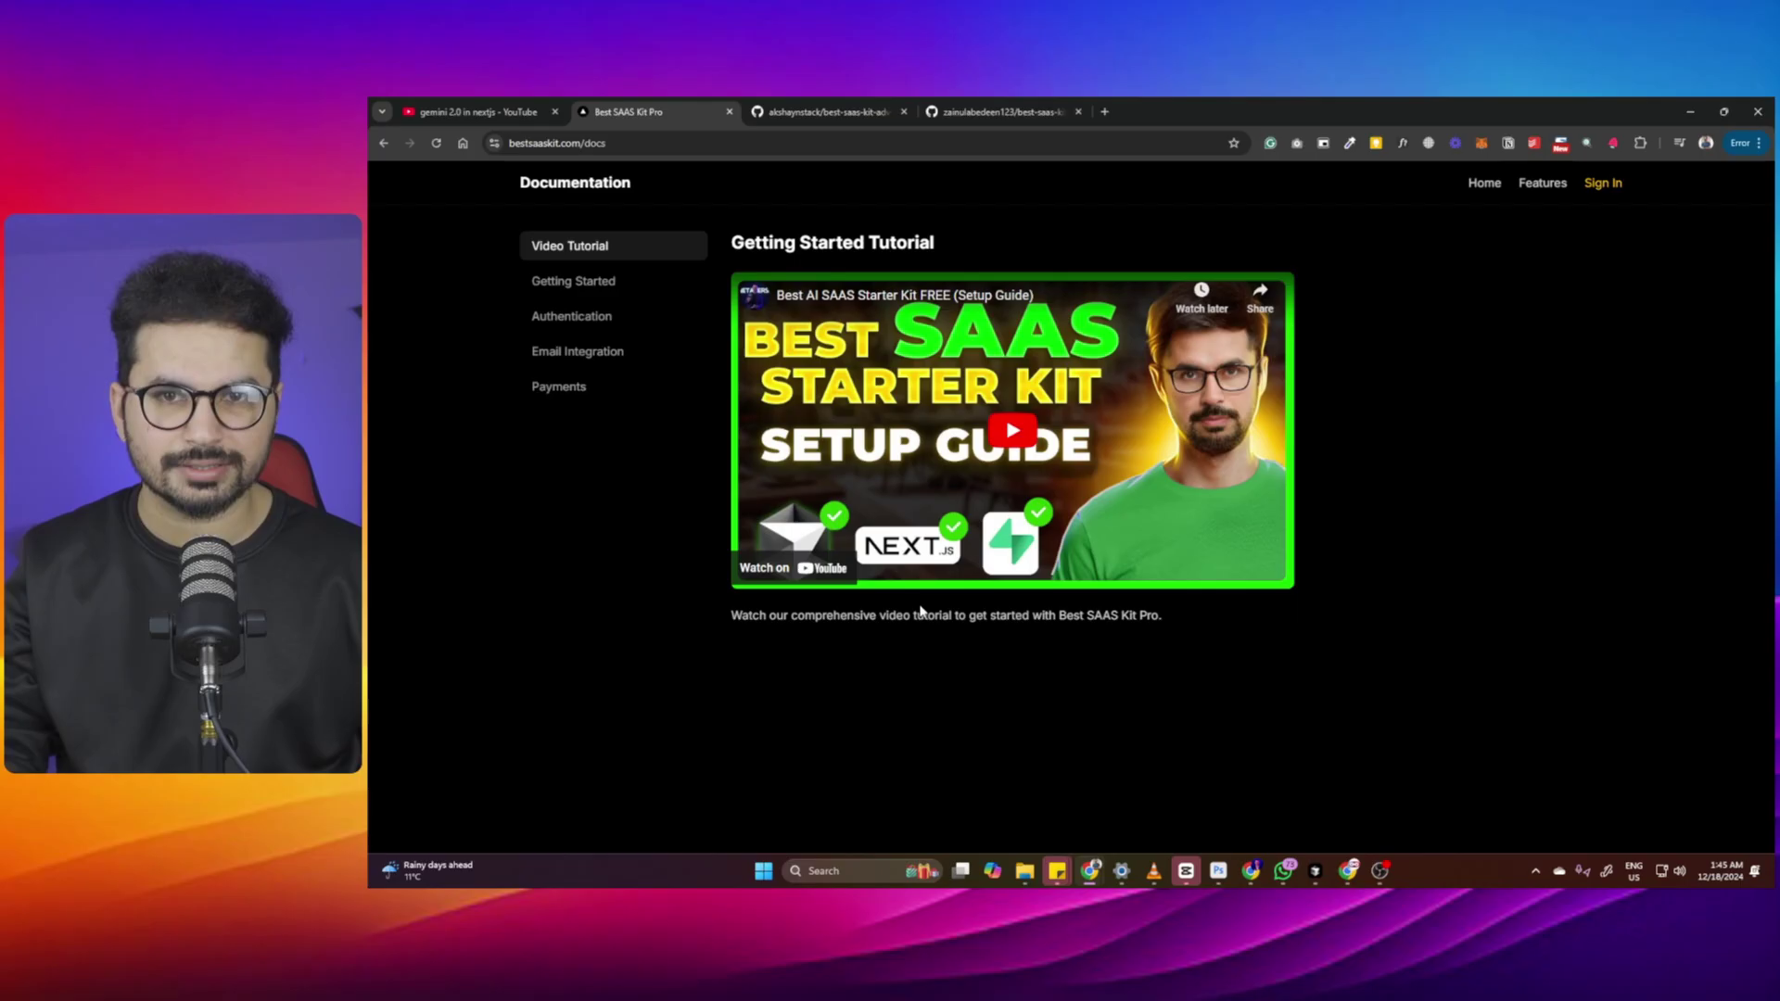
left_click(502, 112)
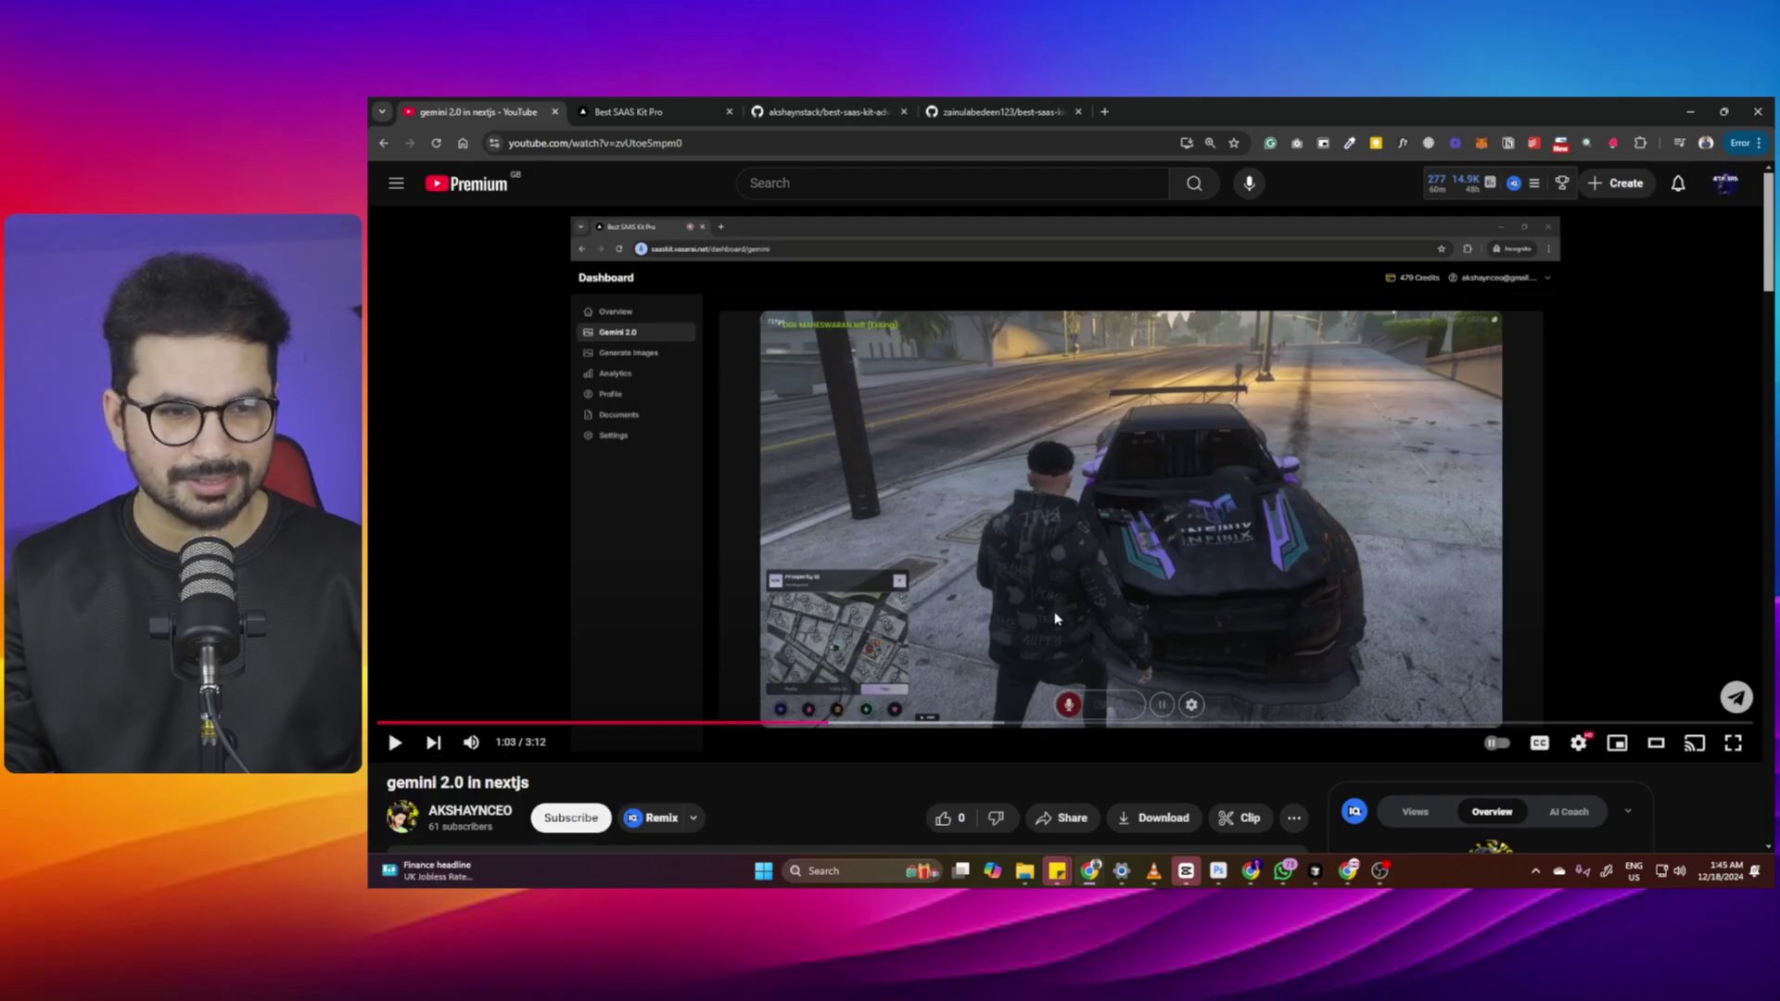
Seek the demo around 0:38–0:48 and turn on captions with C
left_click(719, 724)
left_click(650, 723)
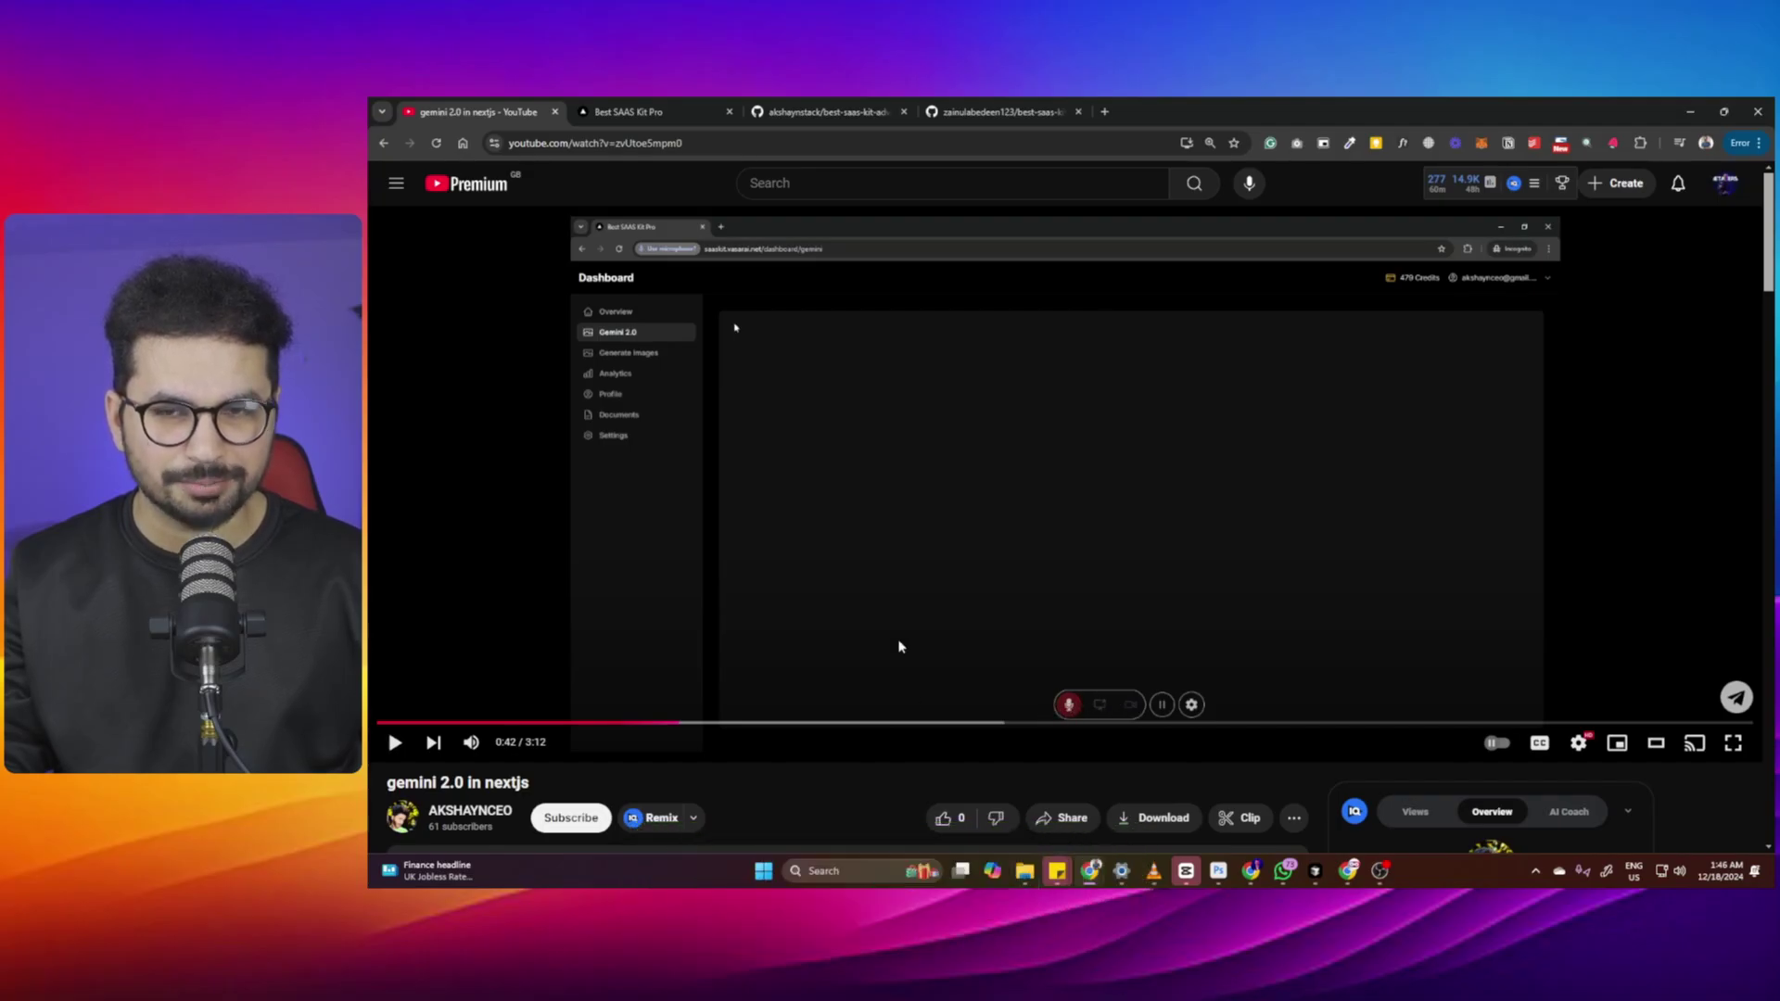
left_click(711, 723)
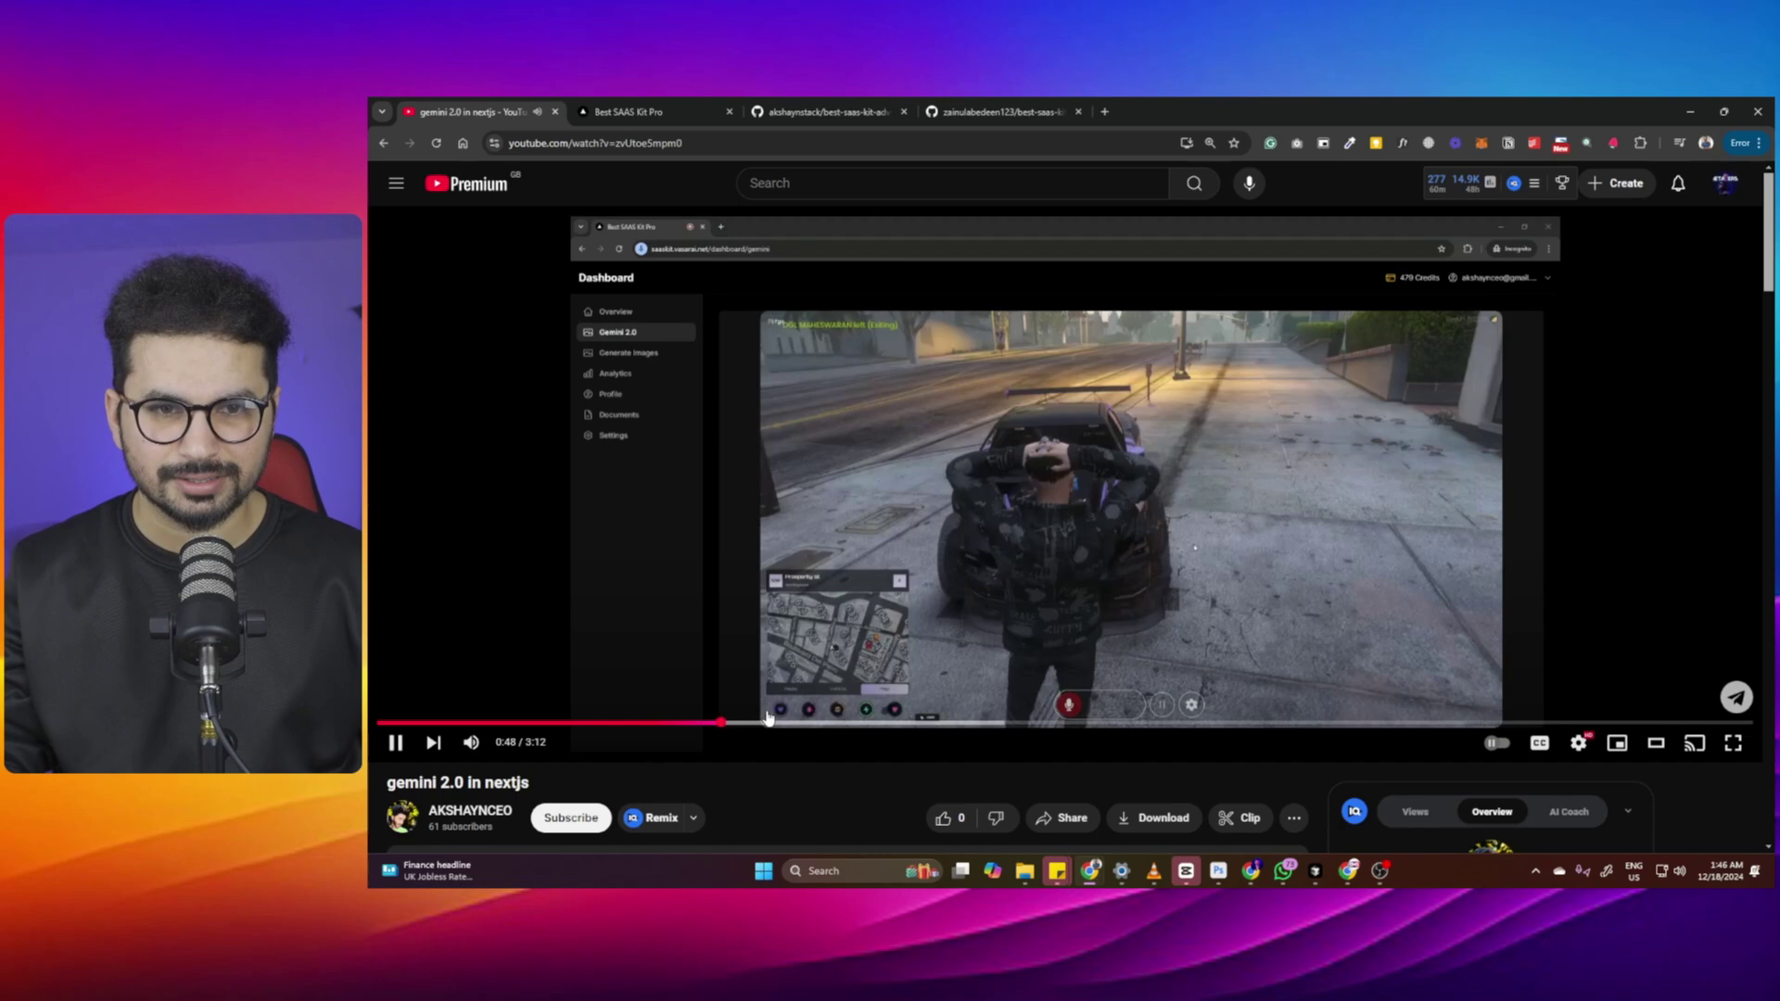
left_click(710, 723)
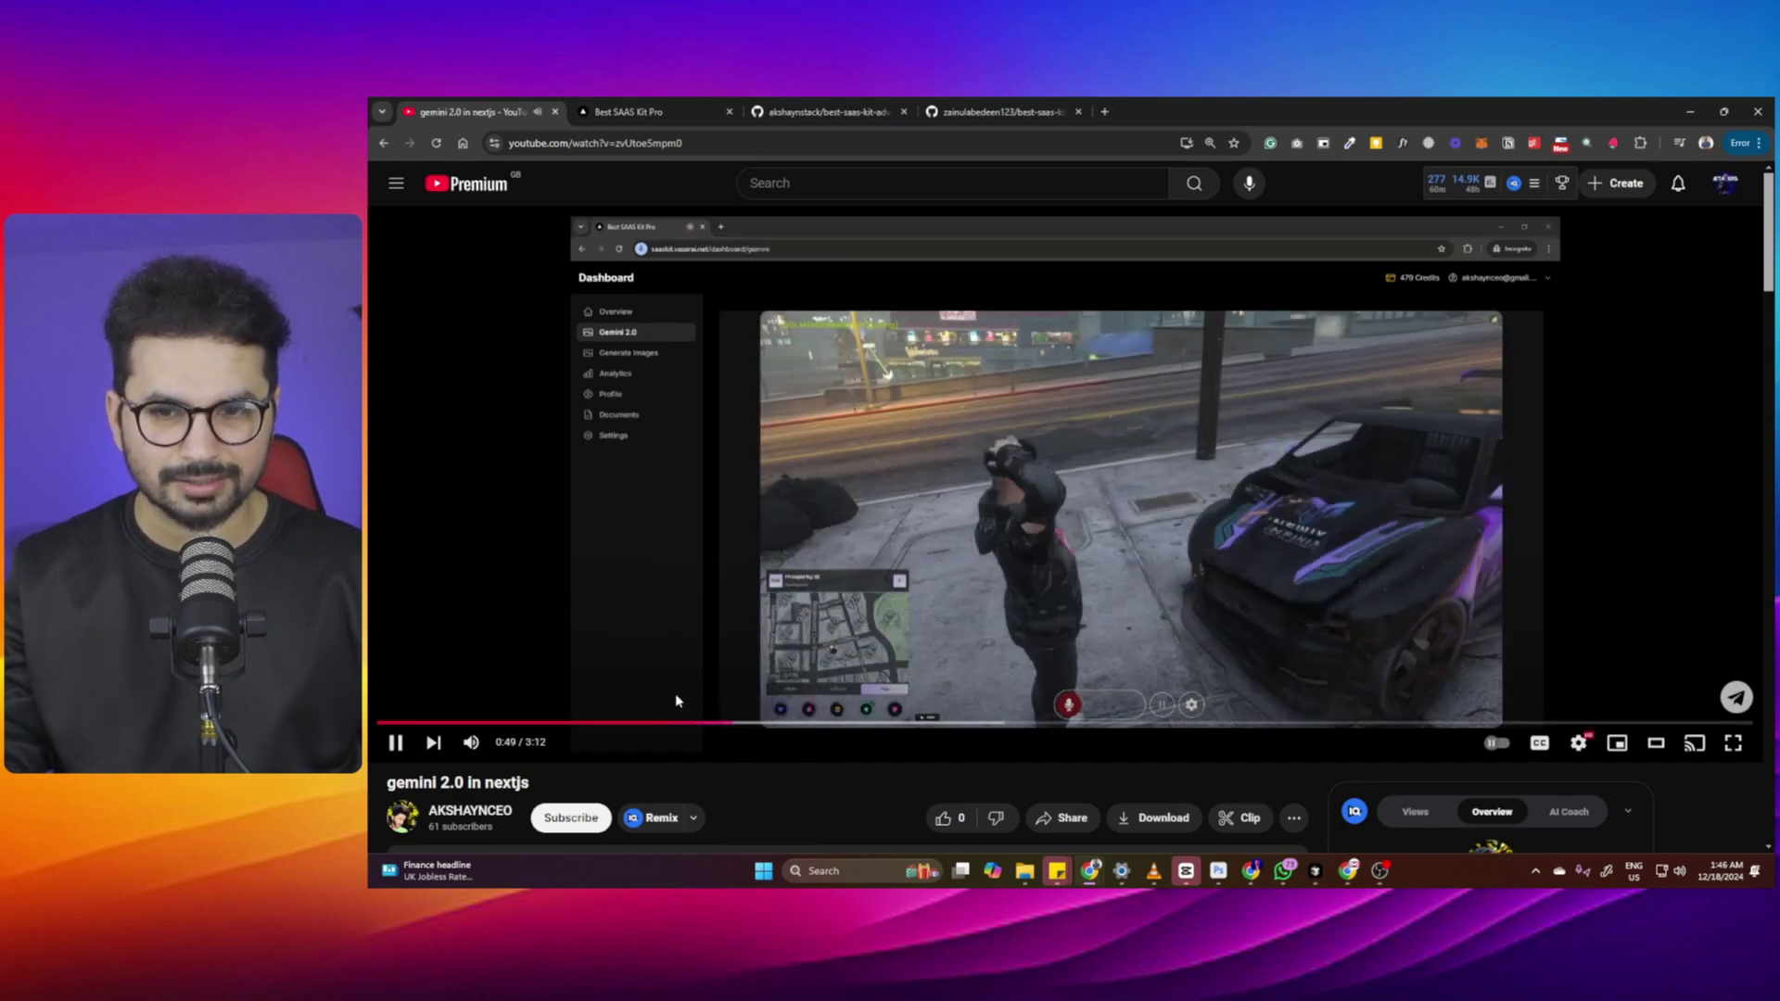
key("c")
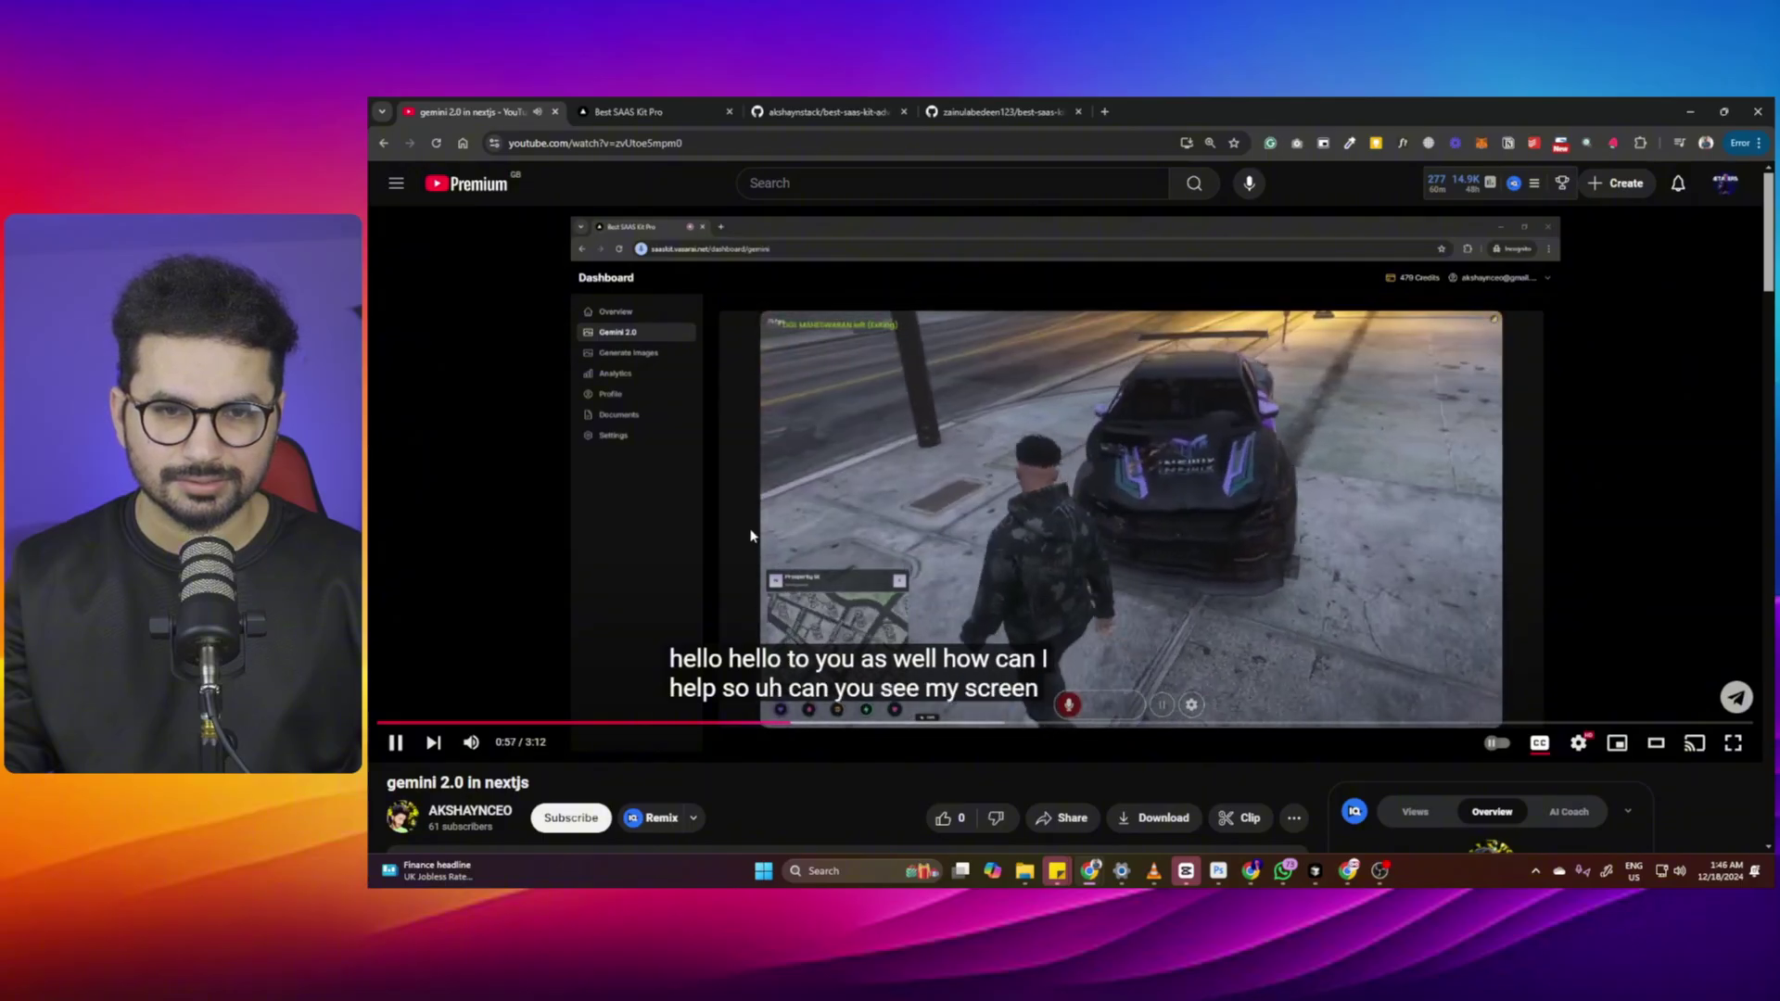
Pause at 0:58 and check the Windows sound output device, then resume
left_click(479, 538)
left_click(1681, 878)
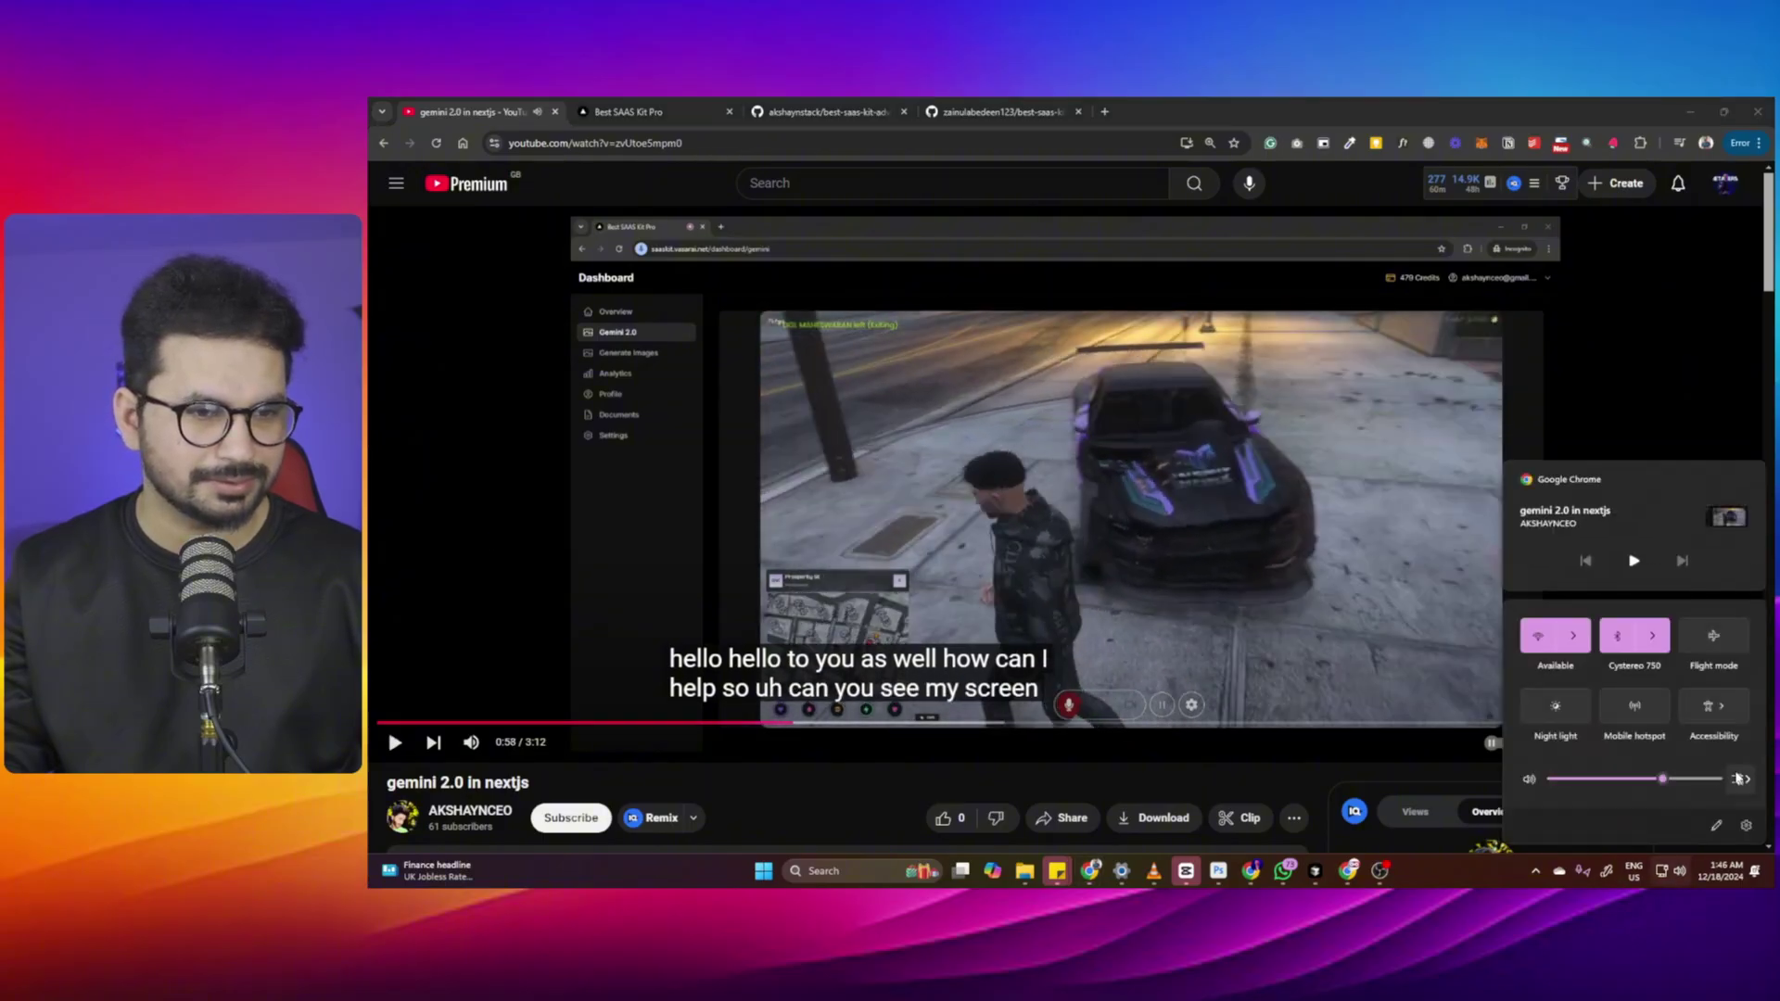
left_click(1744, 781)
left_click(973, 639)
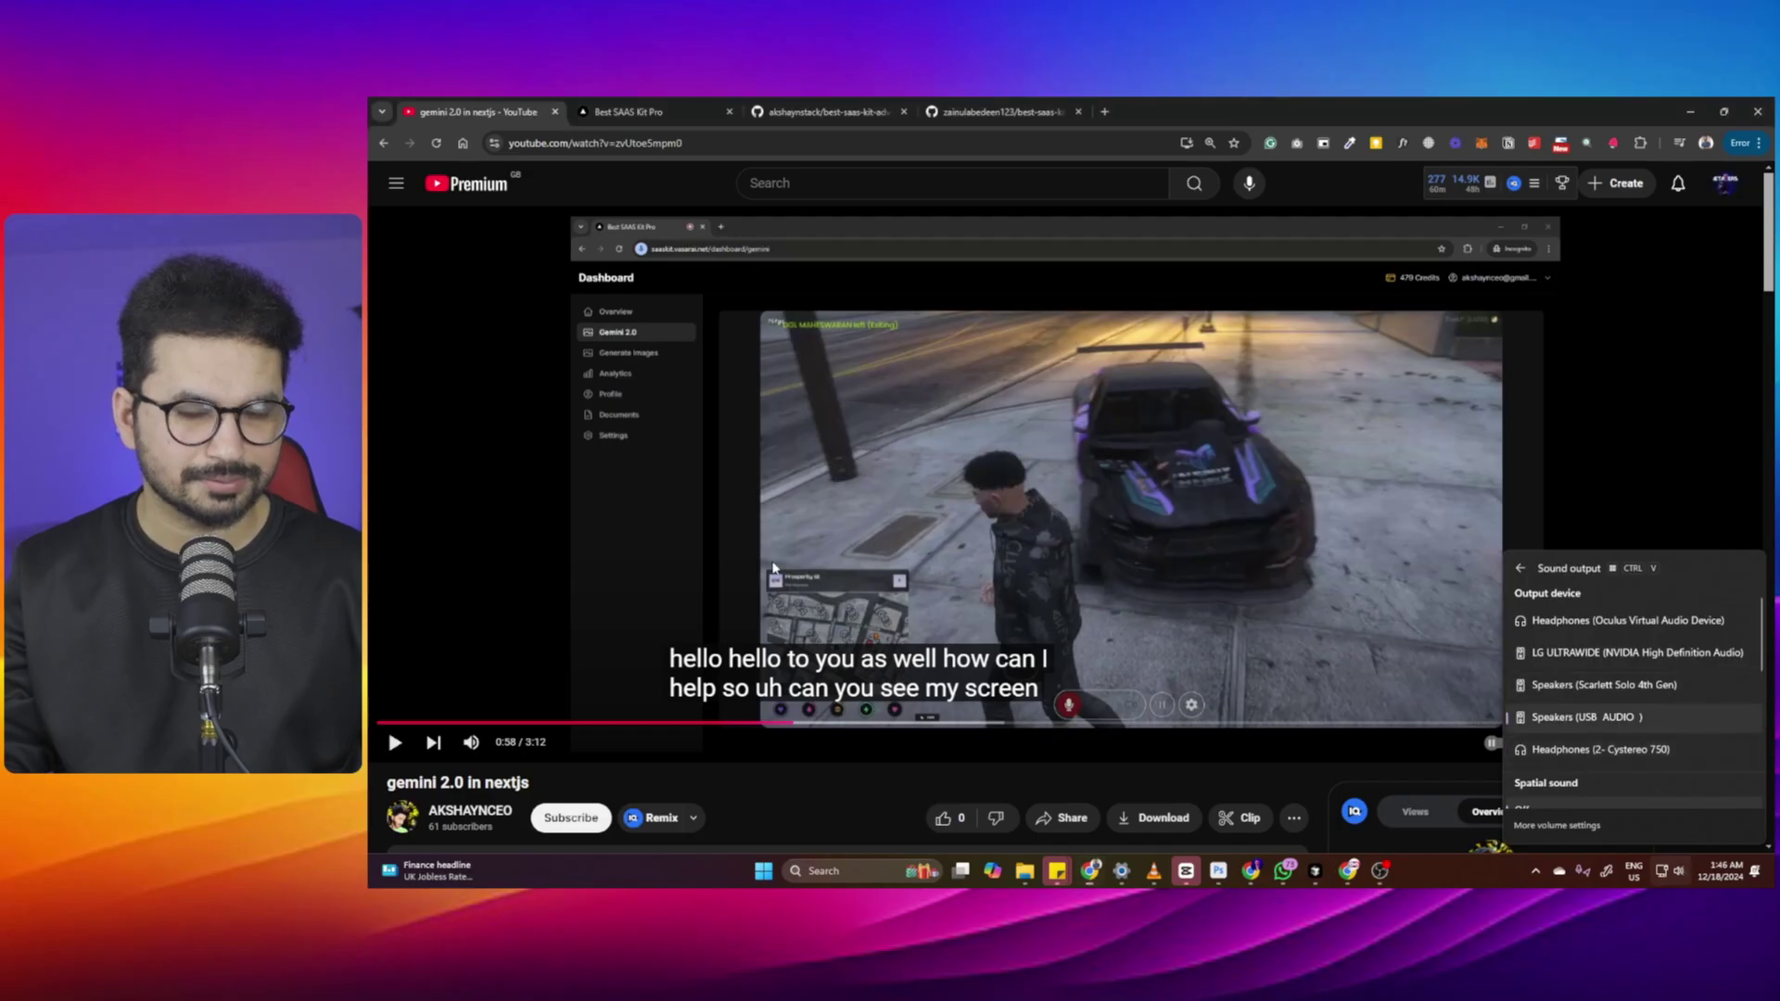
Jump back to 0:40, check the system volume settings, and go full screen
left_click(668, 725)
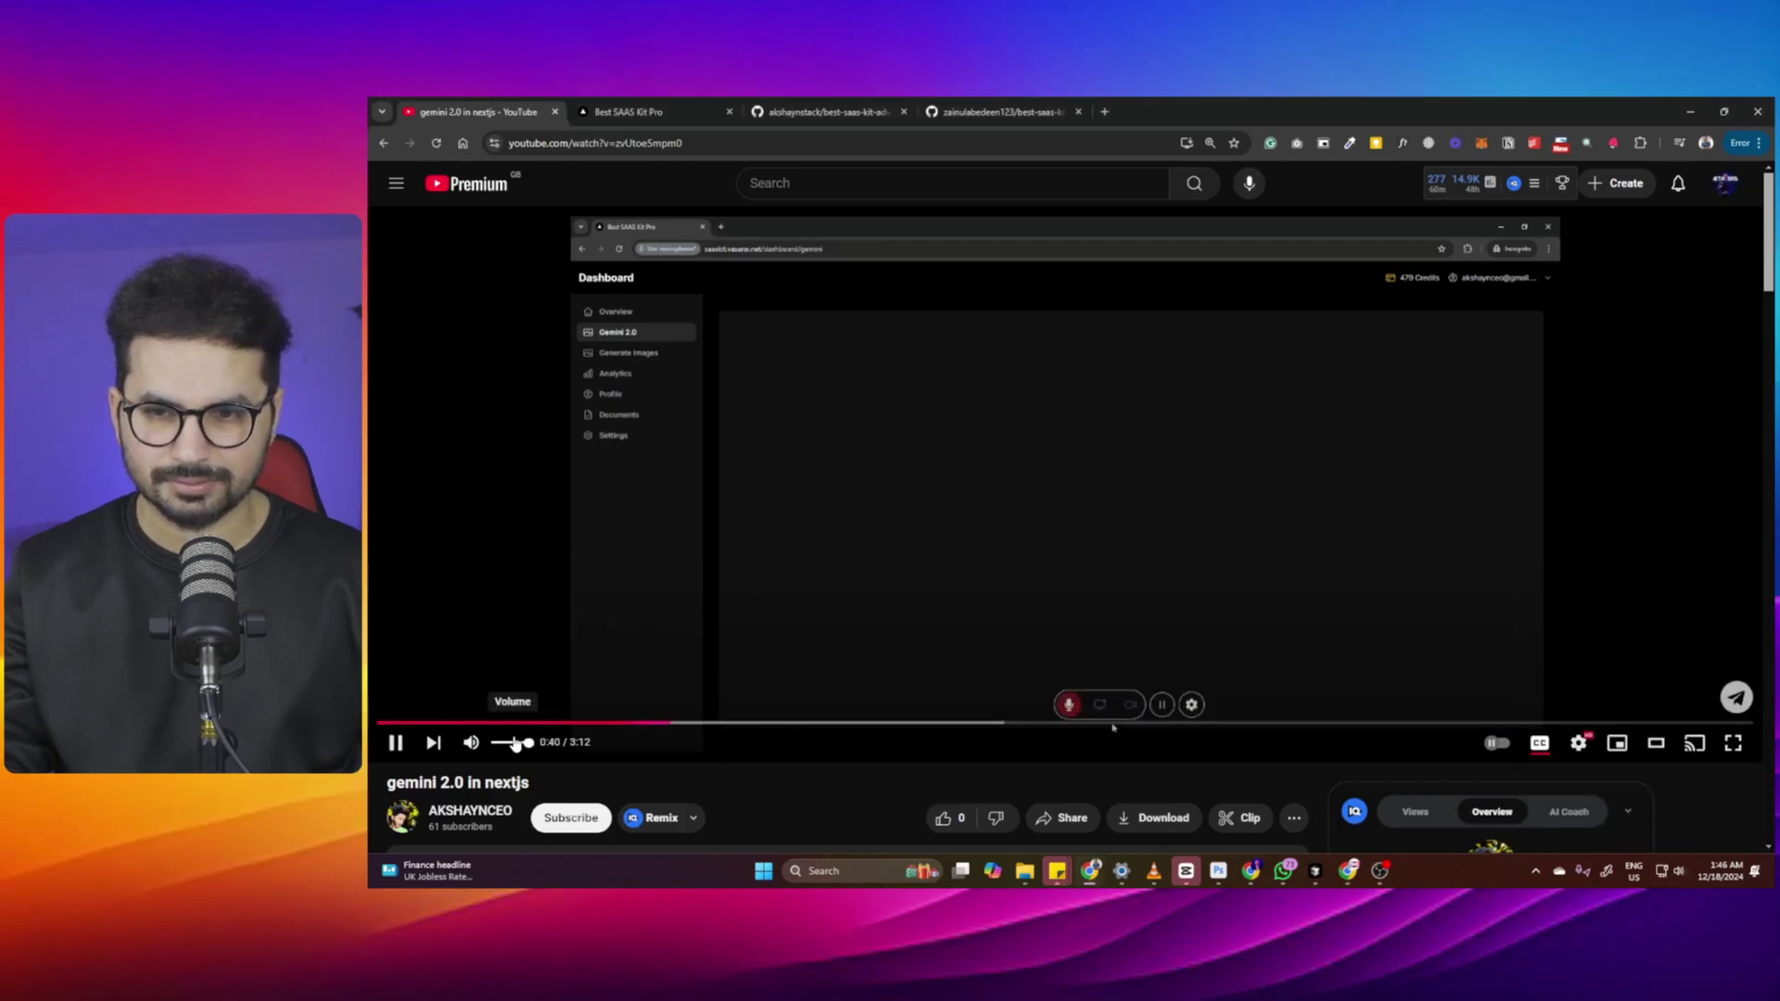
left_click(1662, 873)
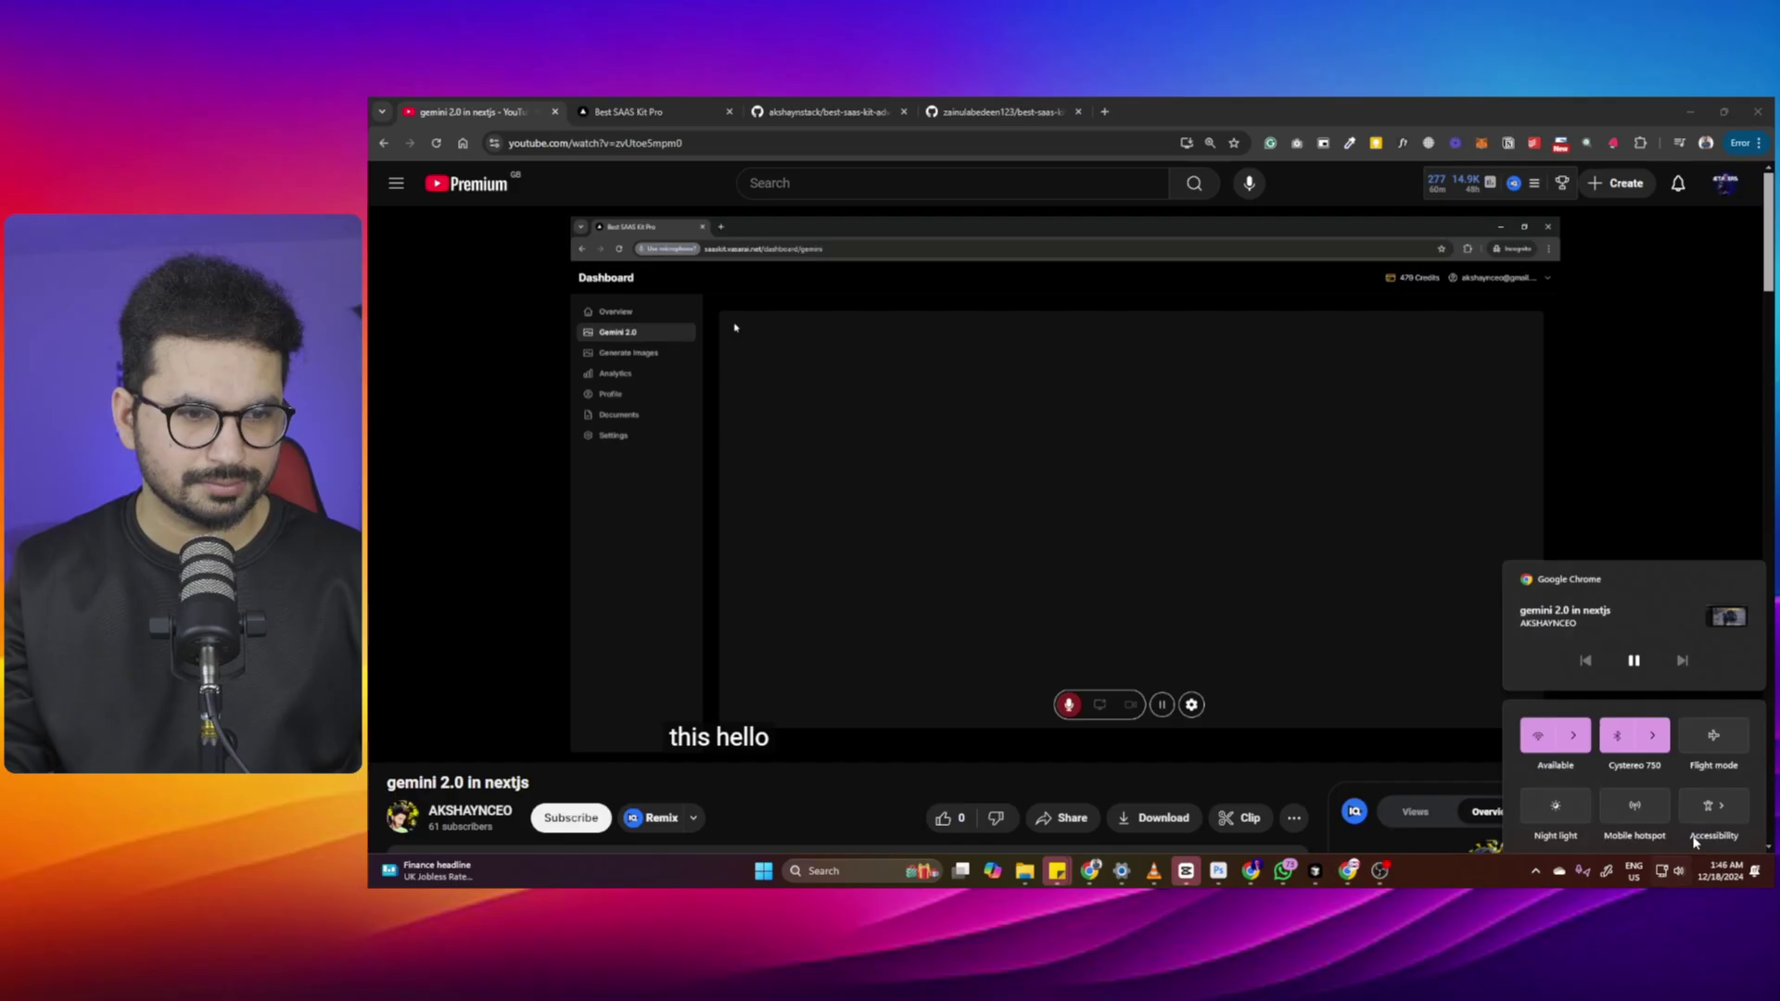
left_click(794, 609)
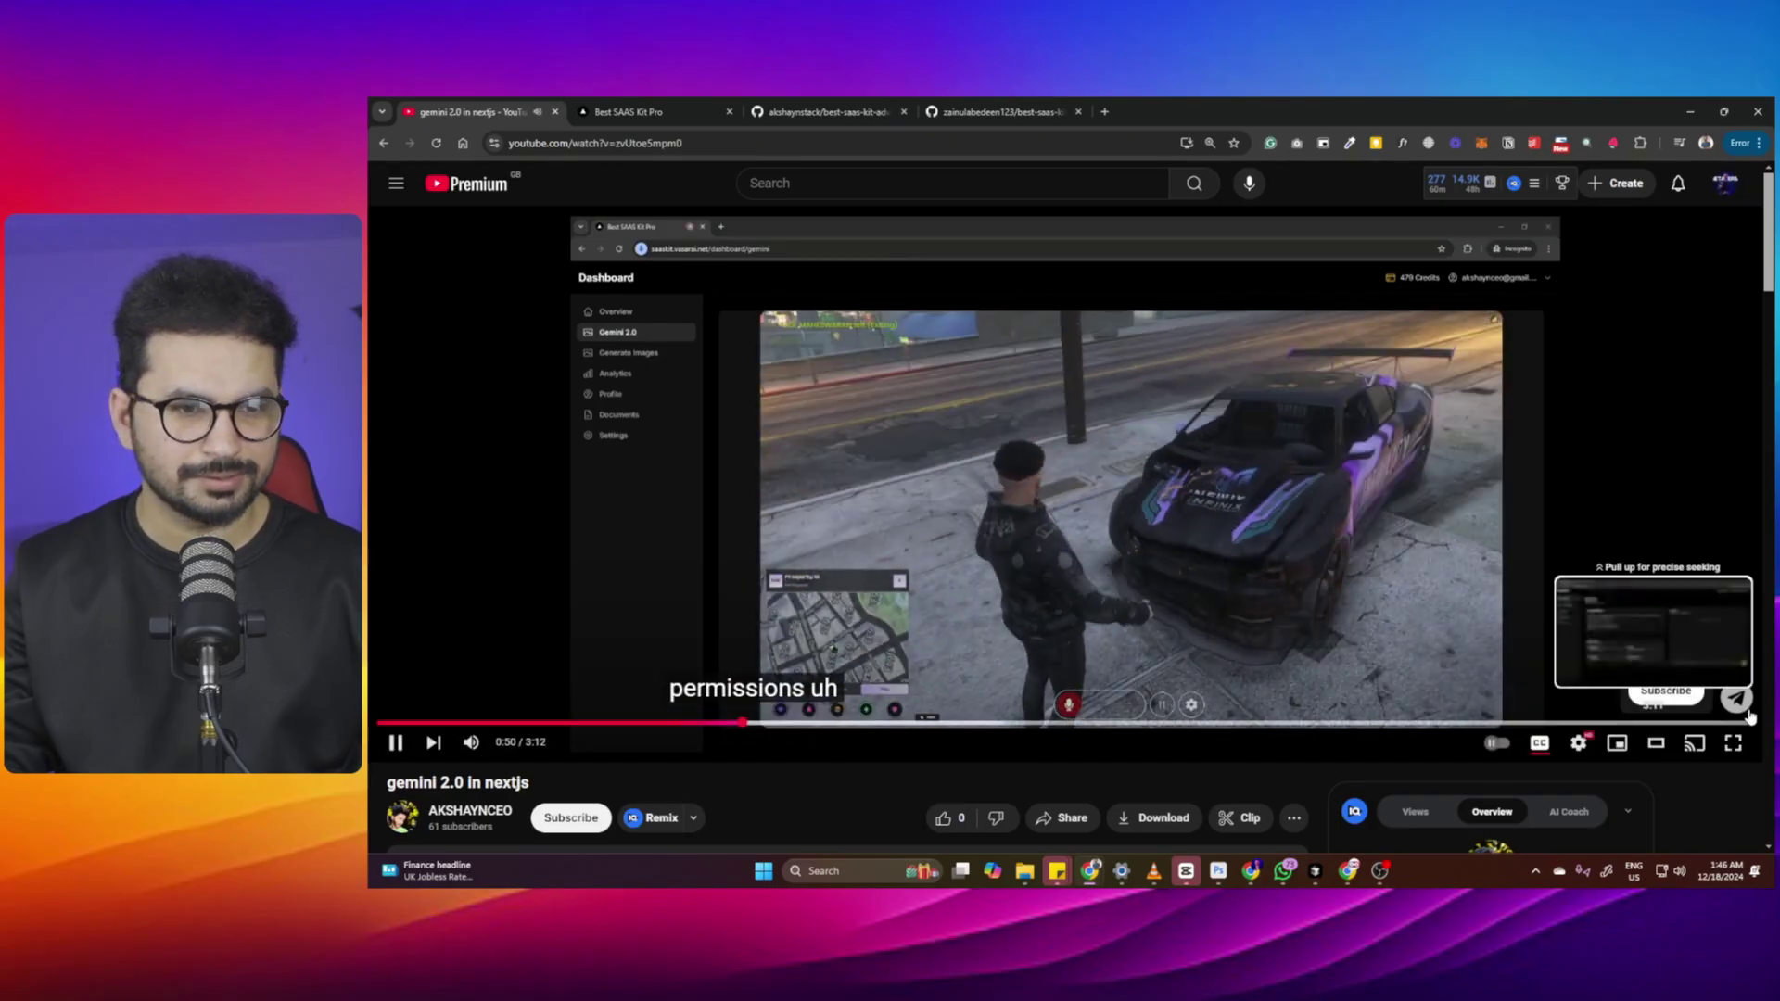
left_click(1733, 744)
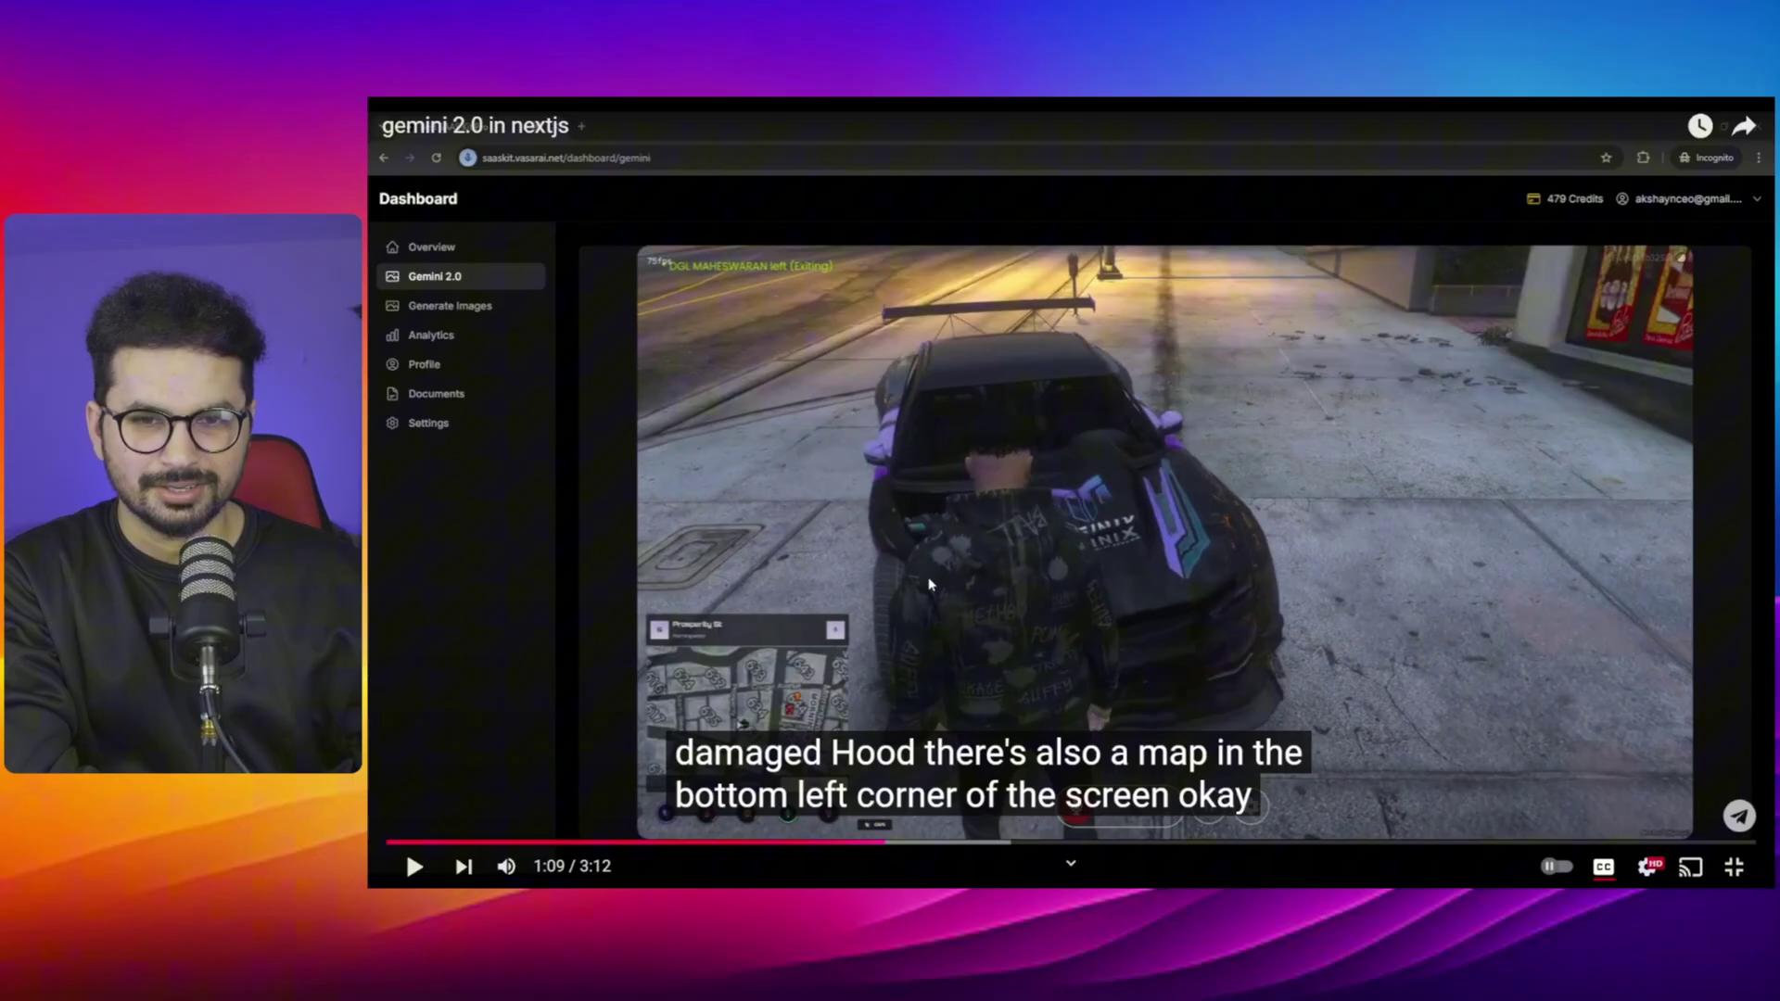
Resume playback of the full-screen Gemini 2.0 demo
left_click(781, 631)
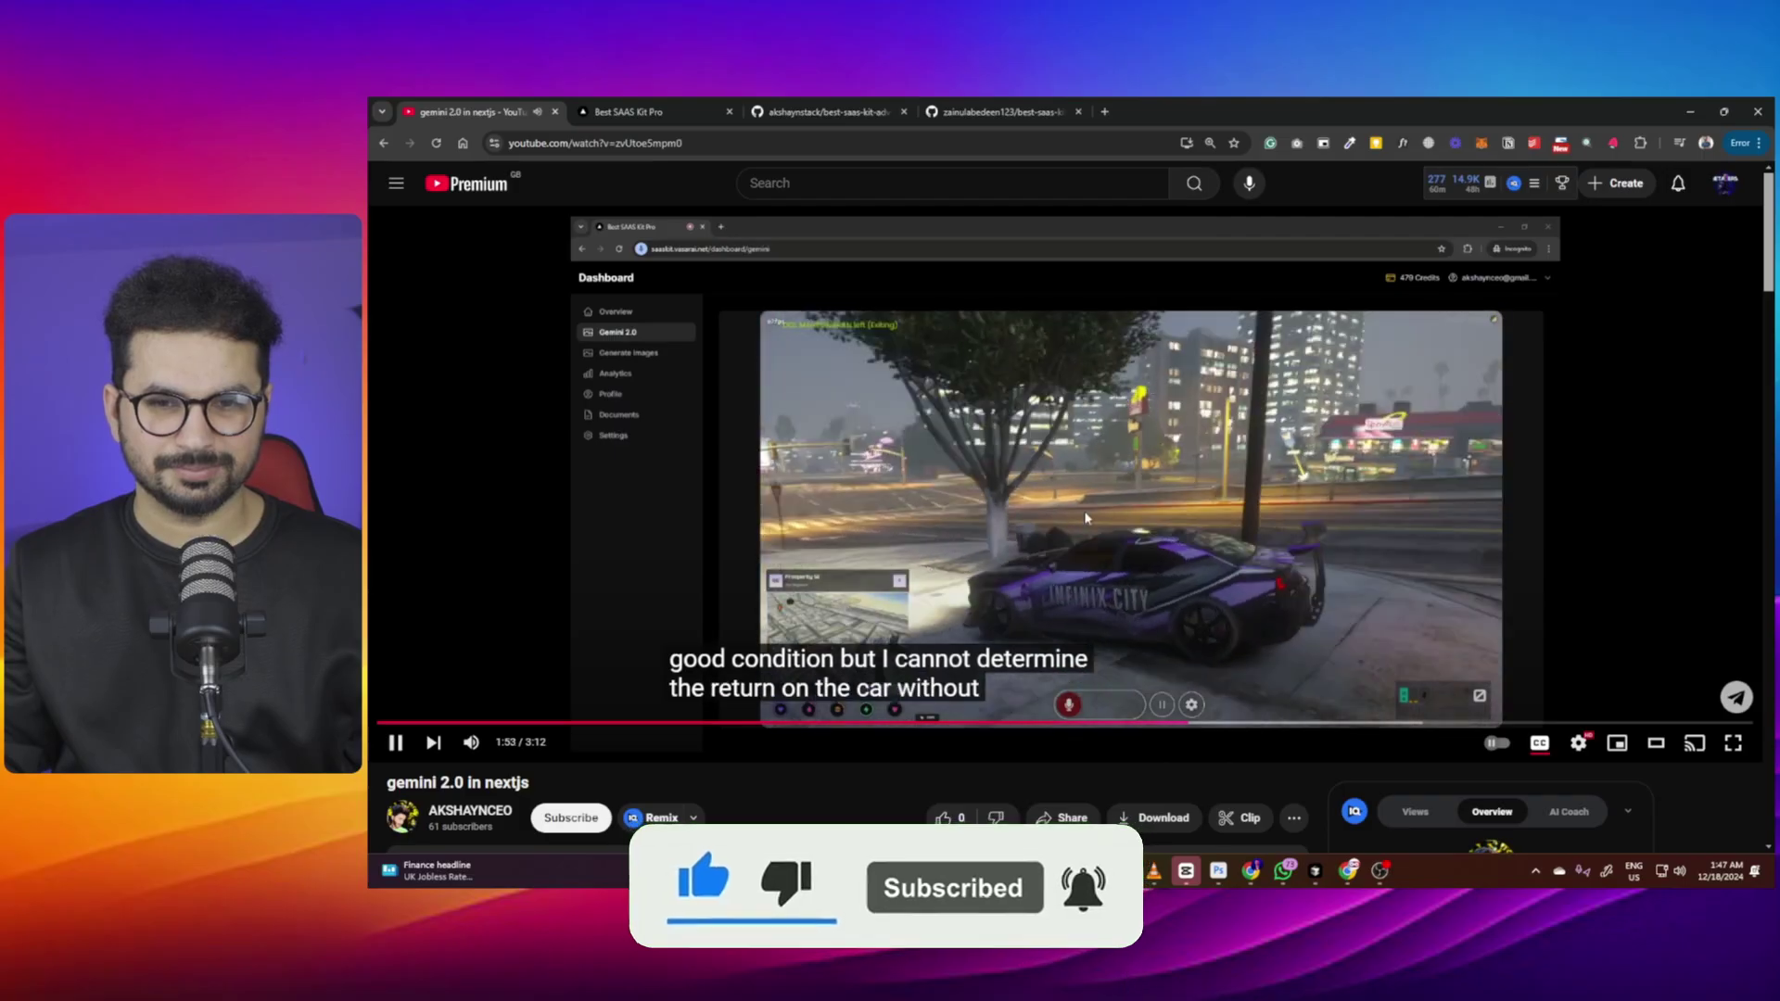
Pause the demo at 1:54 and go to the best-saas-kit-advanced GitHub fork
left_click(1130, 585)
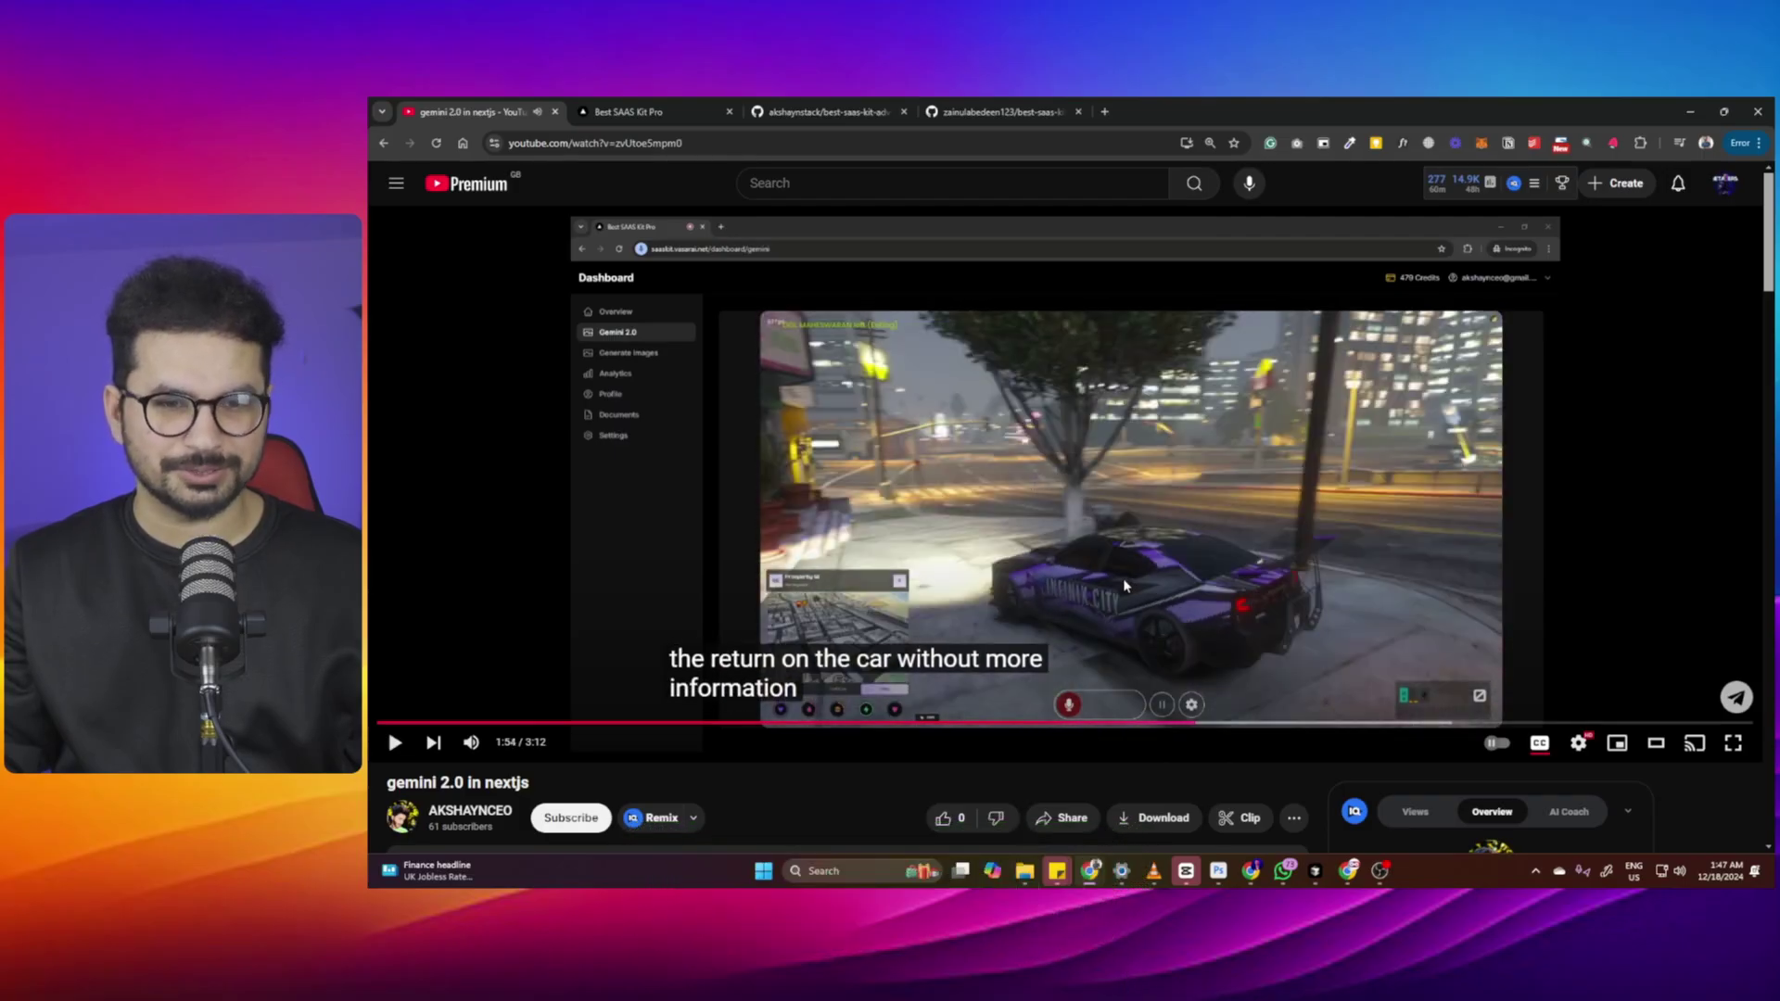
scroll(606, 625, "down", 3)
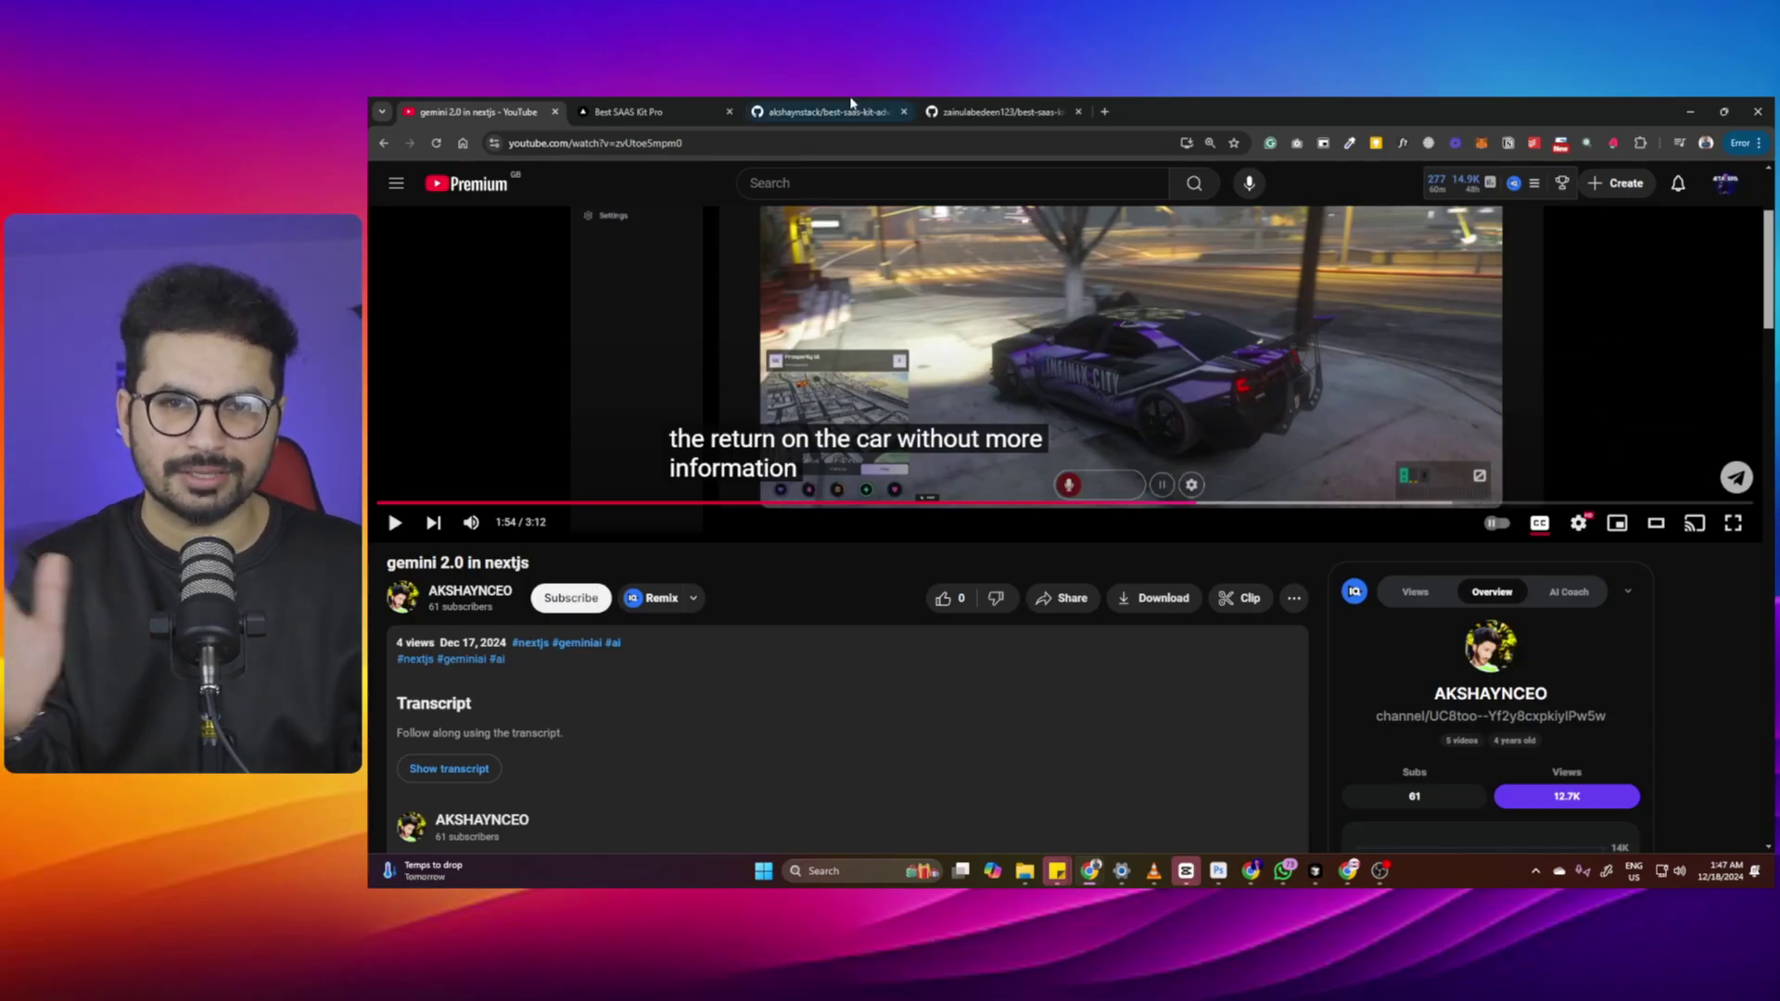
left_click(800, 112)
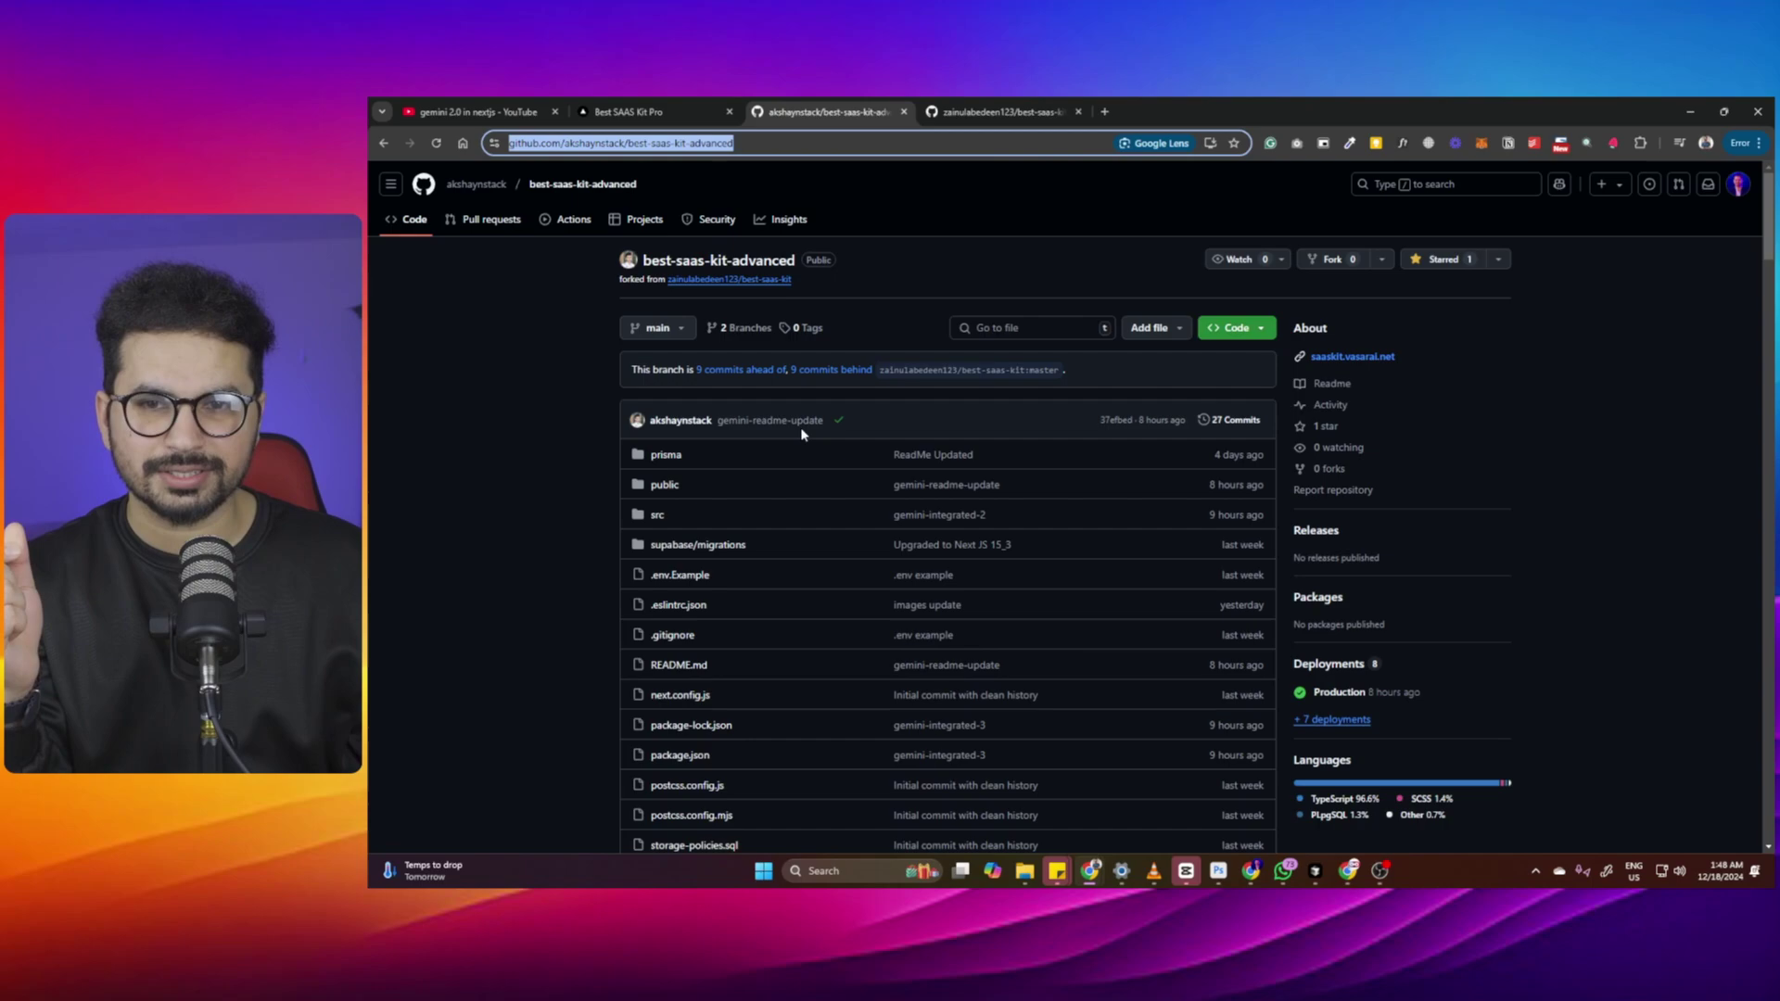
scroll(808, 426, "down", 3)
scroll(942, 449, "down", 3)
scroll(974, 436, "up", 3)
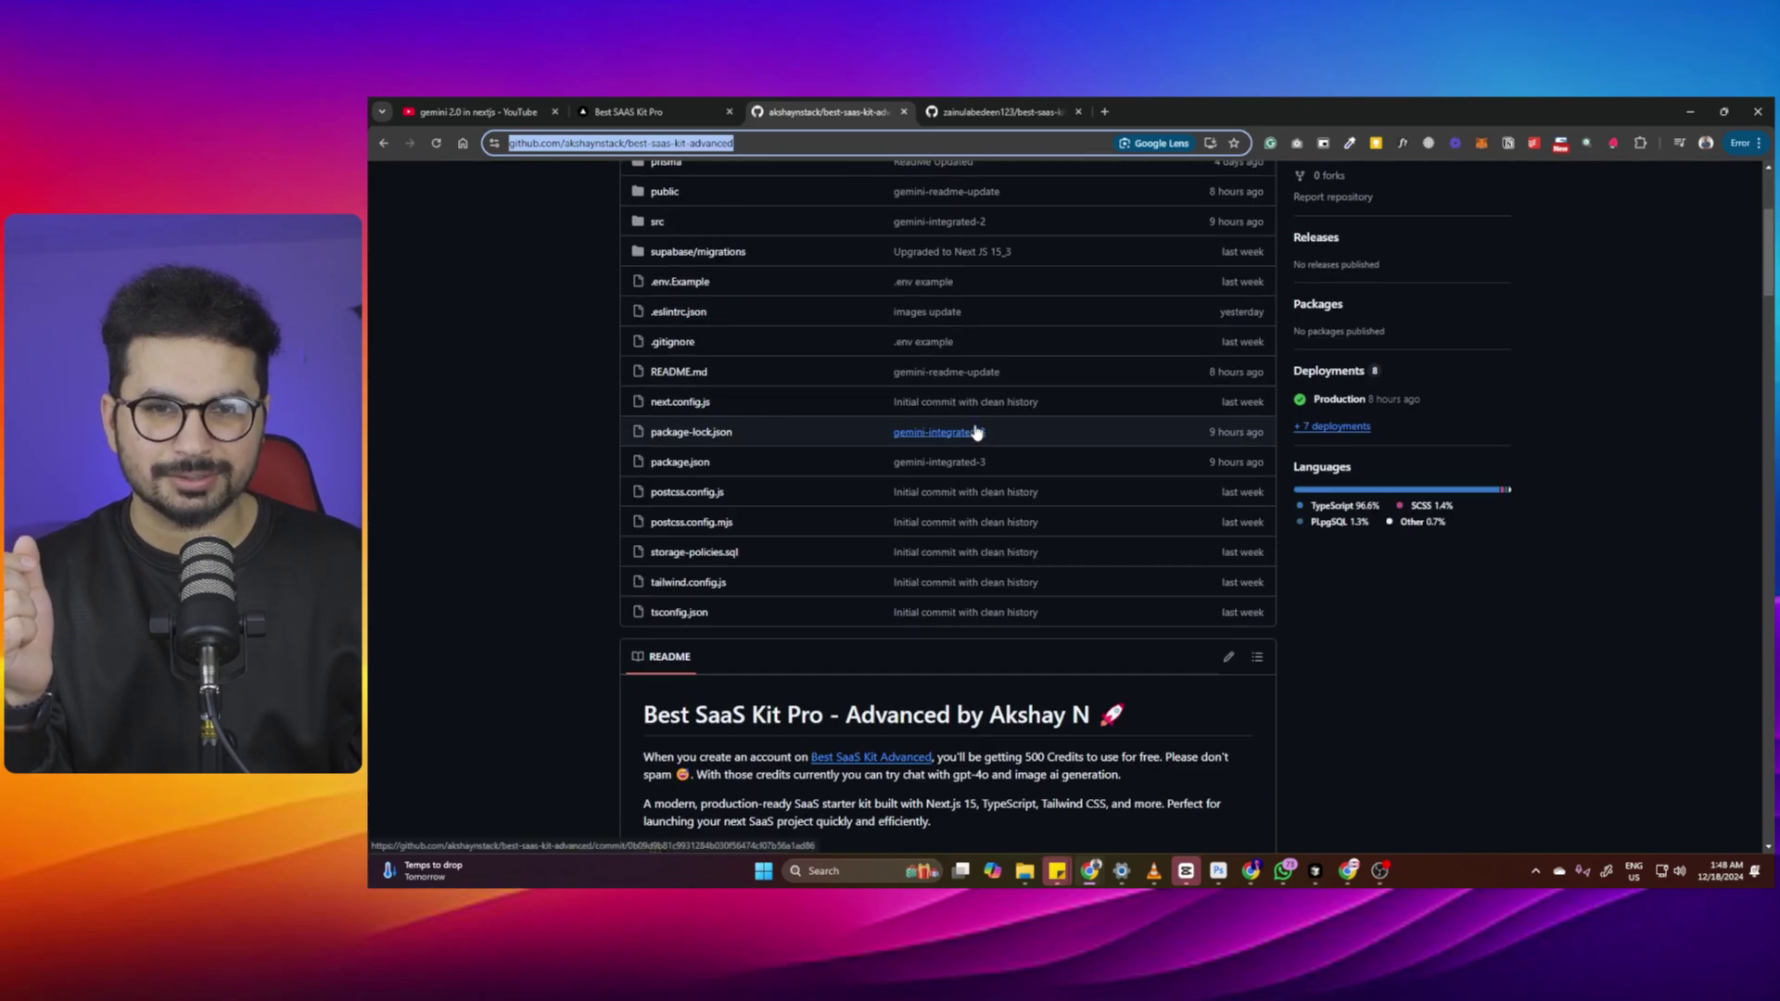
scroll(1019, 443, "down", 3)
scroll(1019, 443, "up", 10)
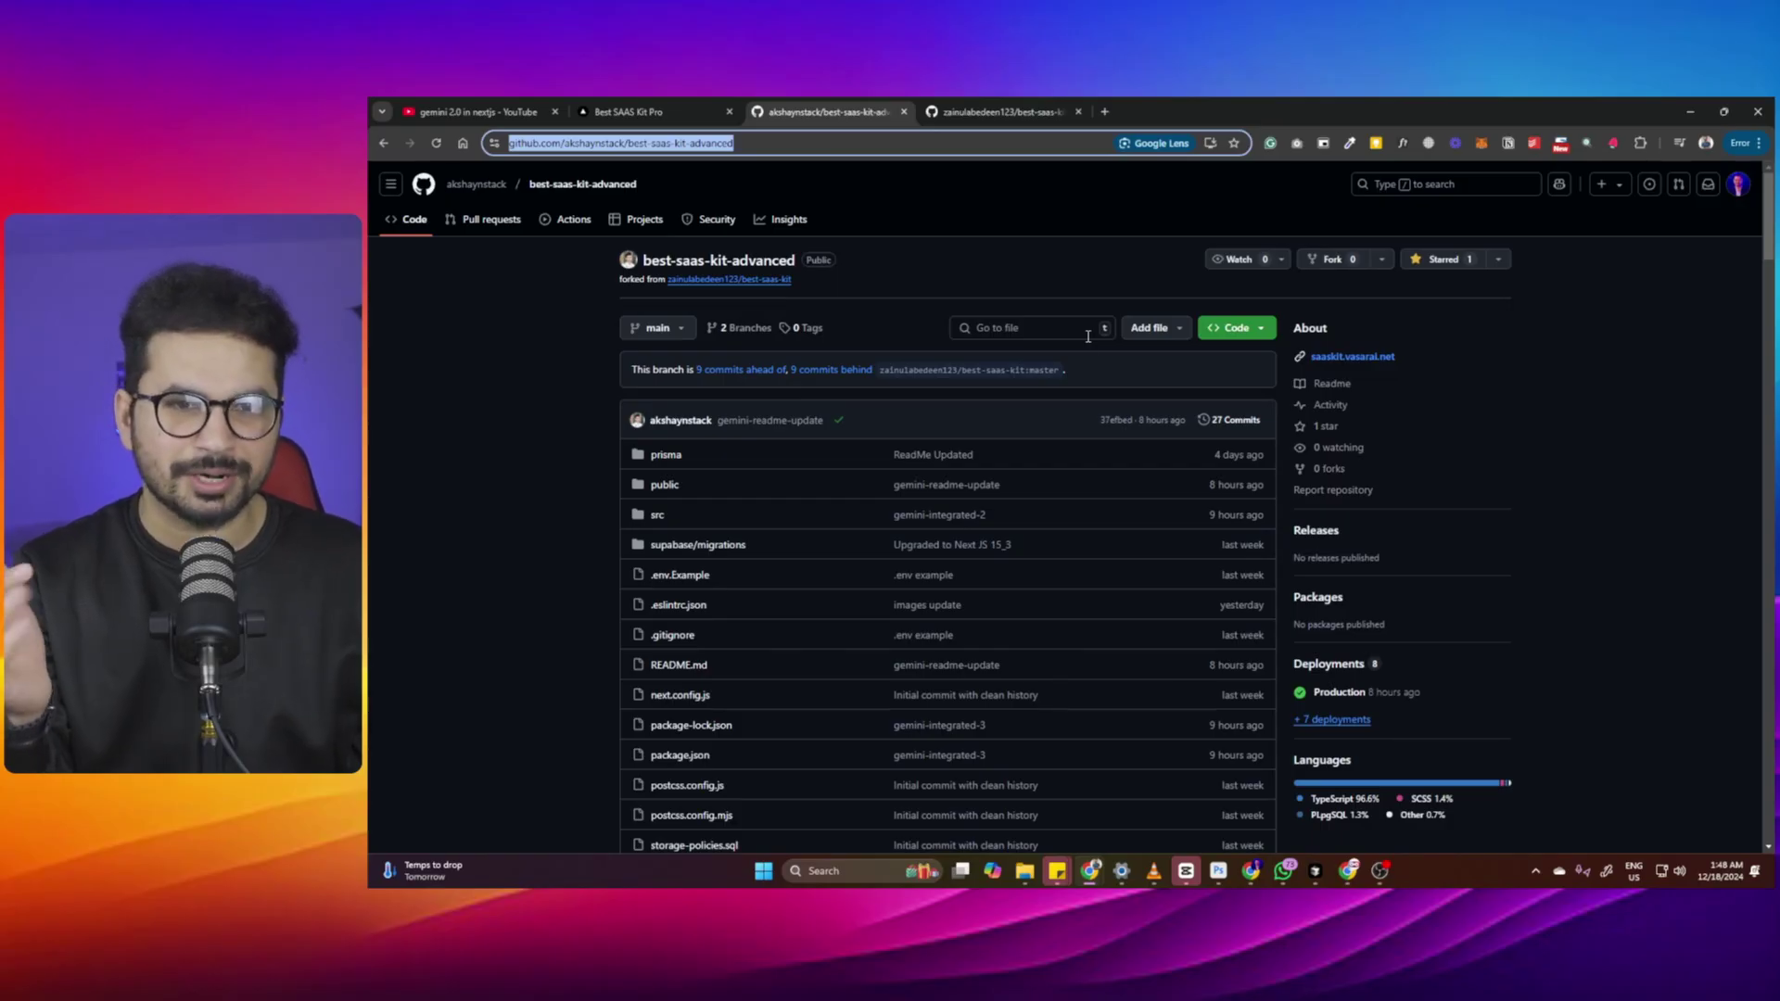
scroll(843, 404, "down", 1)
scroll(845, 403, "down", 4)
scroll(845, 404, "up", 5)
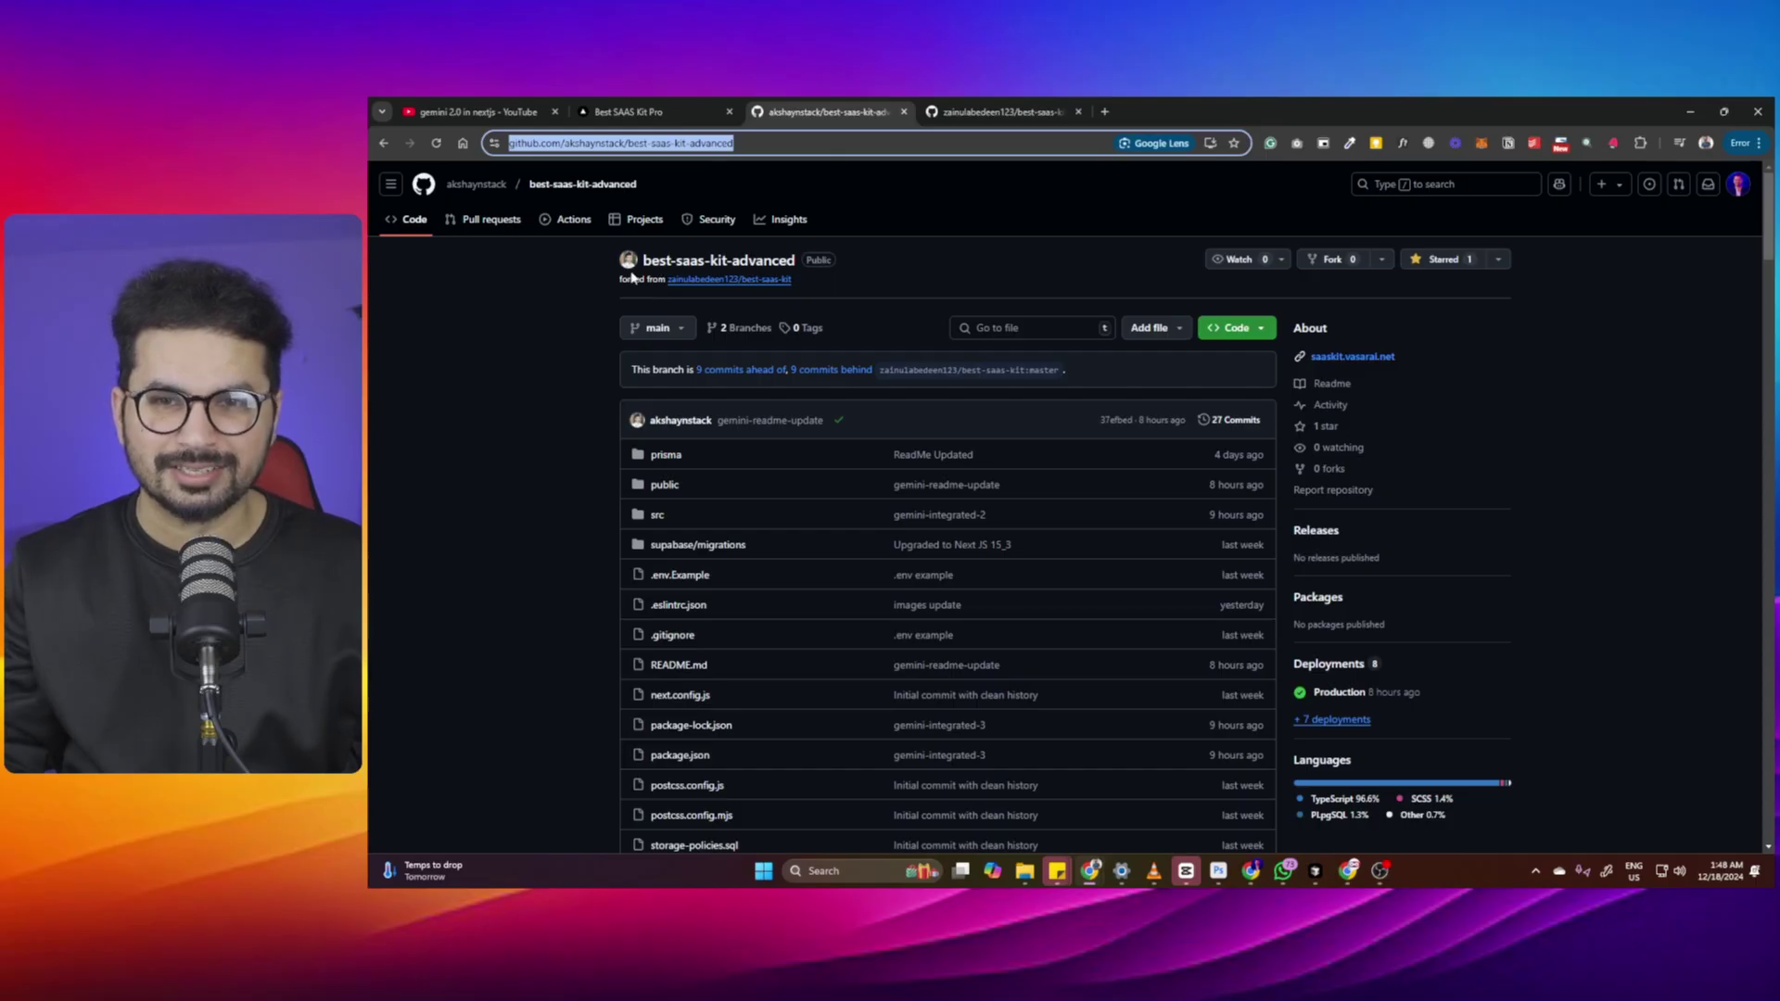
Go from the Best SAAS Kit Pro docs to the 'Ship your startup in days, not weeks' home page
left_click(640, 111)
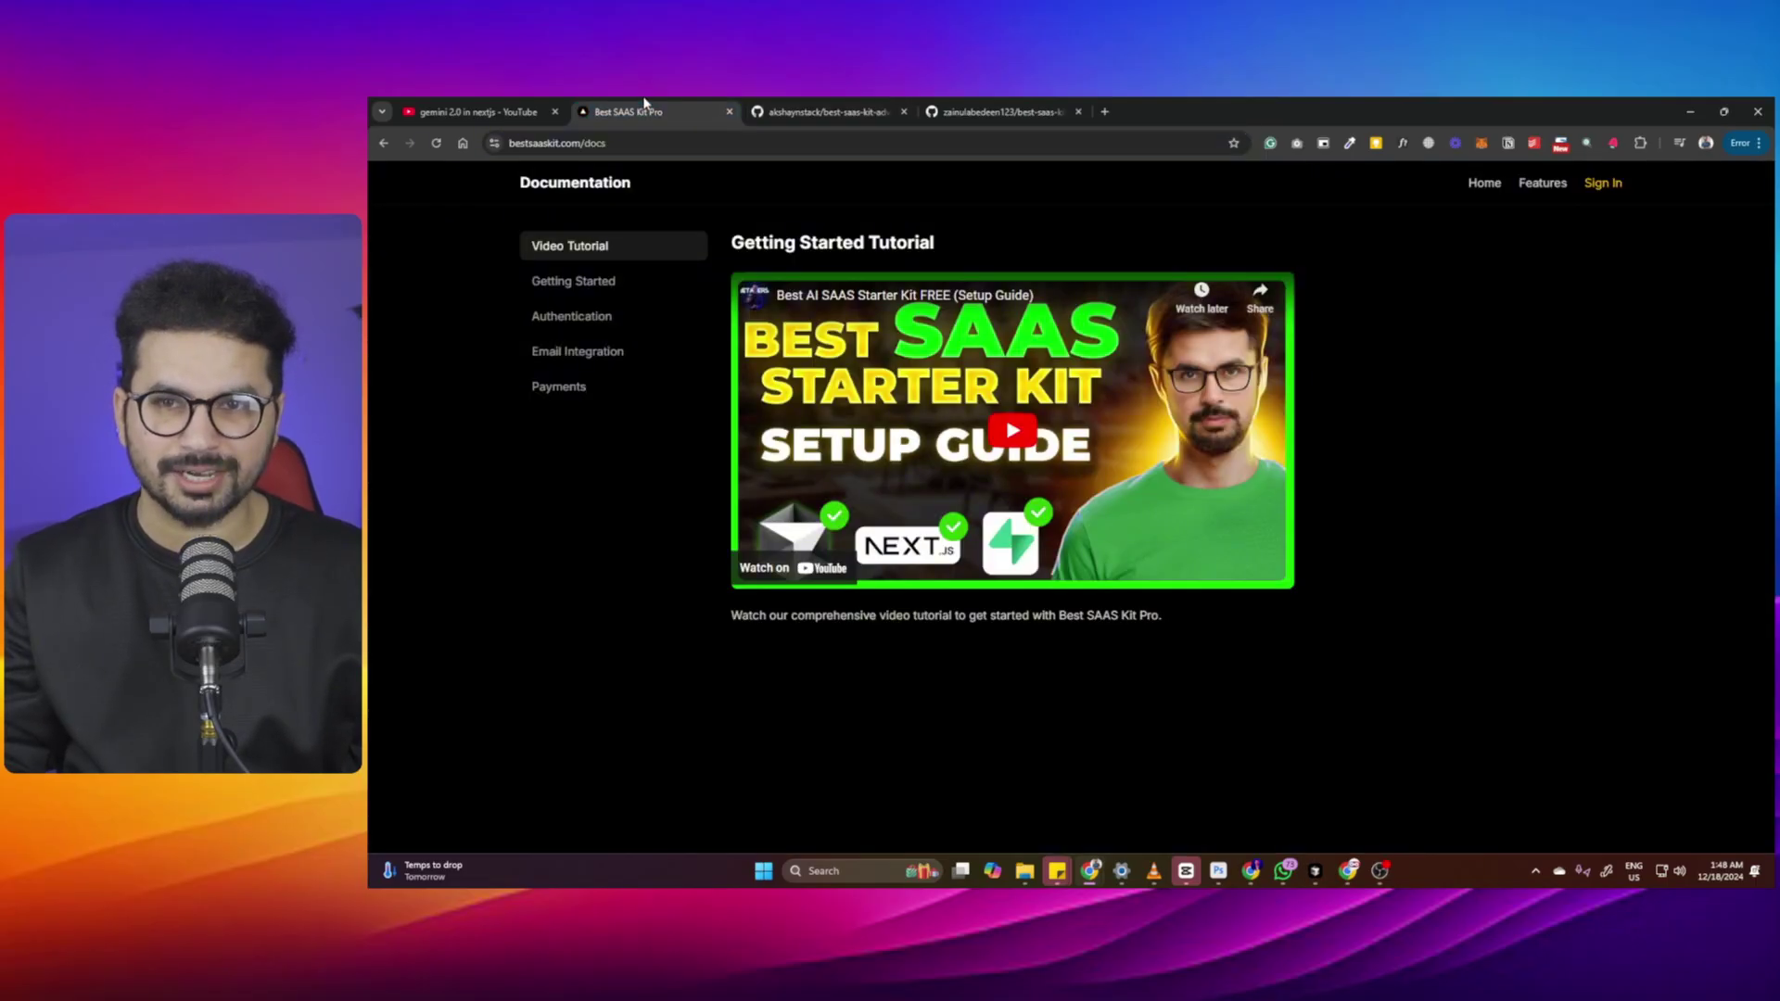
left_click(563, 183)
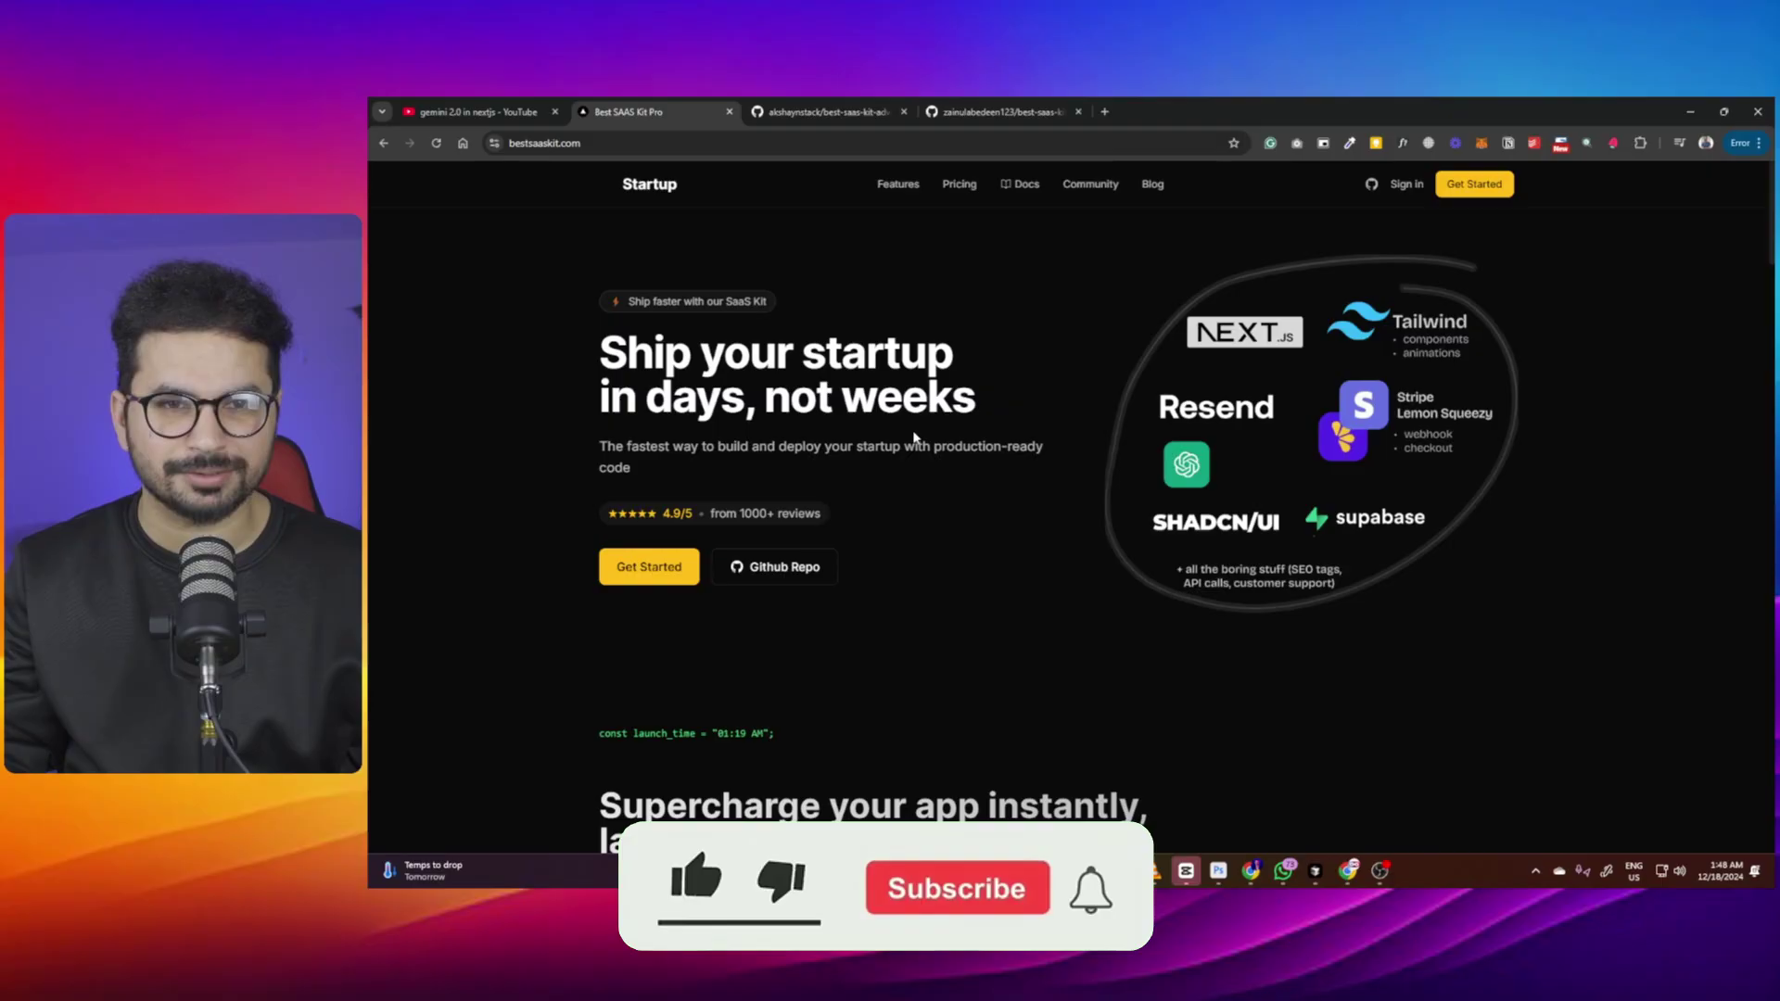